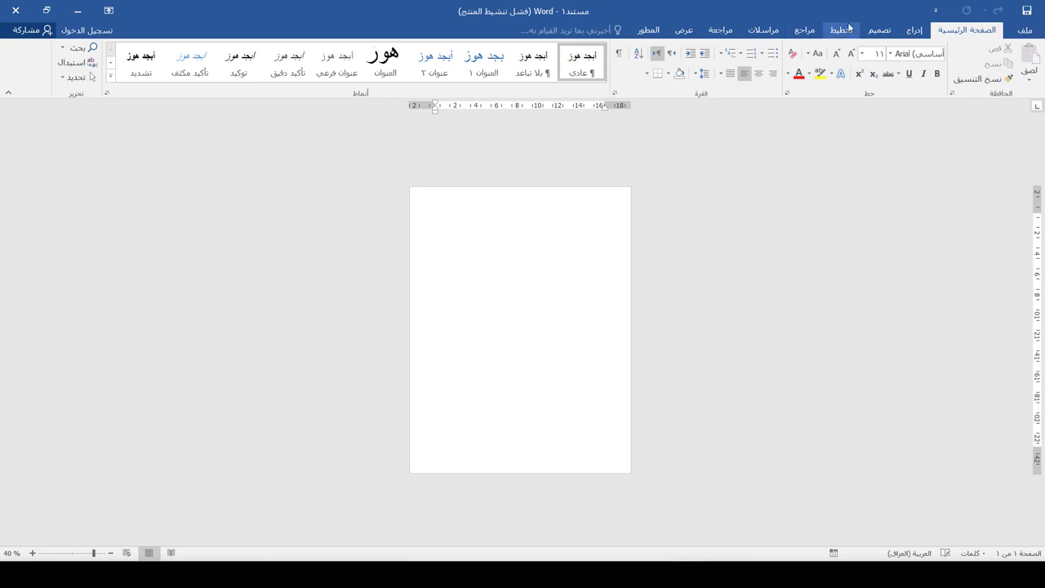
# Step: Set a custom paper size of 17 cm wide by 24 cm high in Page Setup
pyautogui.click(845, 29)
pyautogui.click(968, 77)
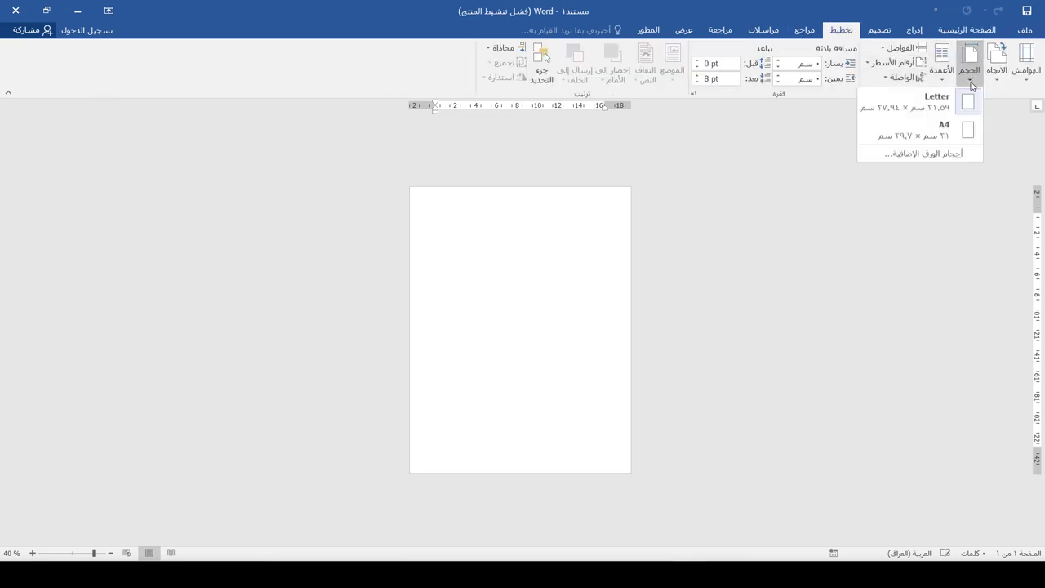
pyautogui.click(956, 158)
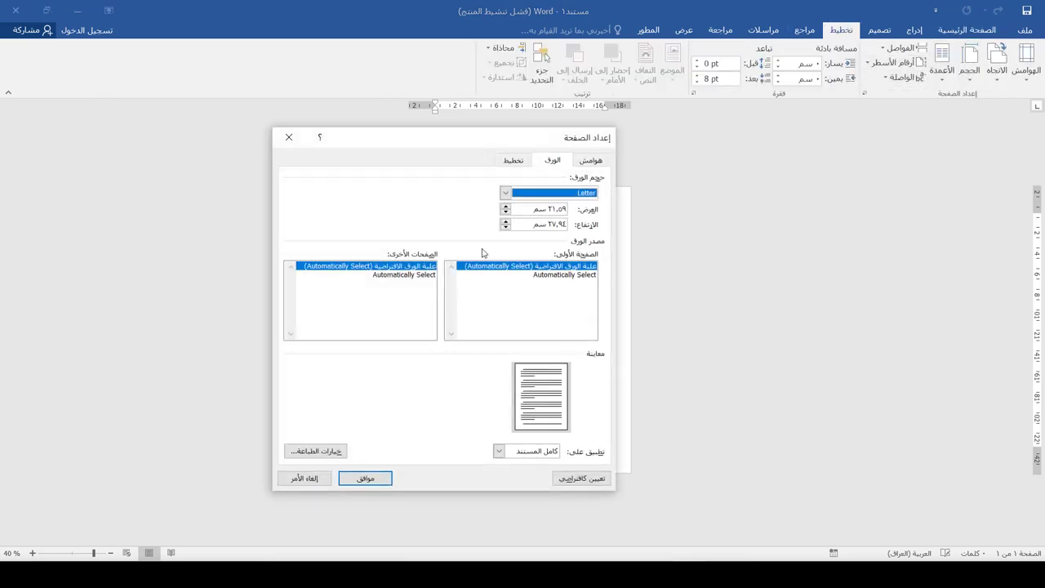
pyautogui.doubleClick(536, 208)
pyautogui.write('1')
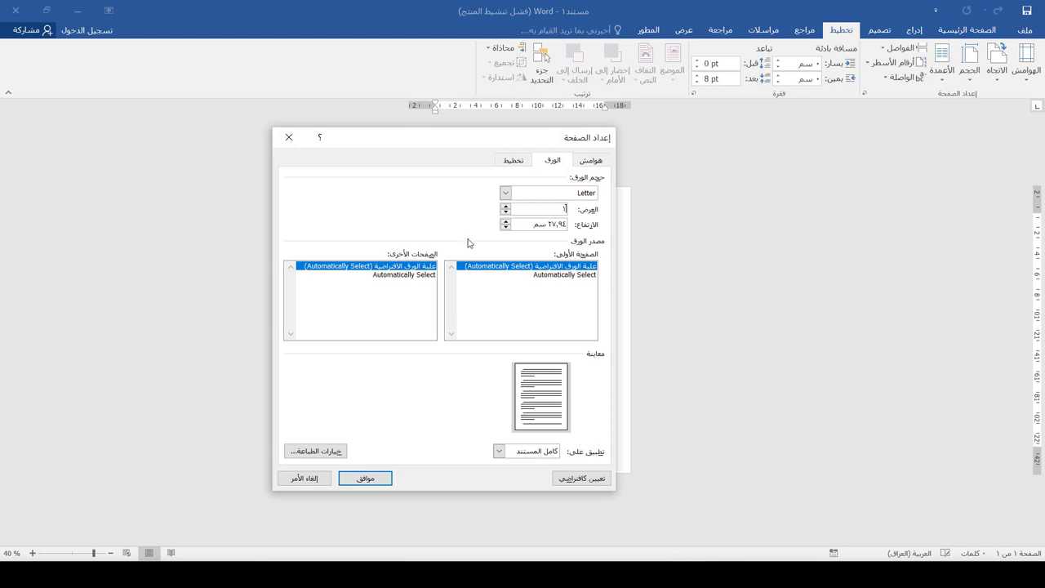
pyautogui.press('Tab')
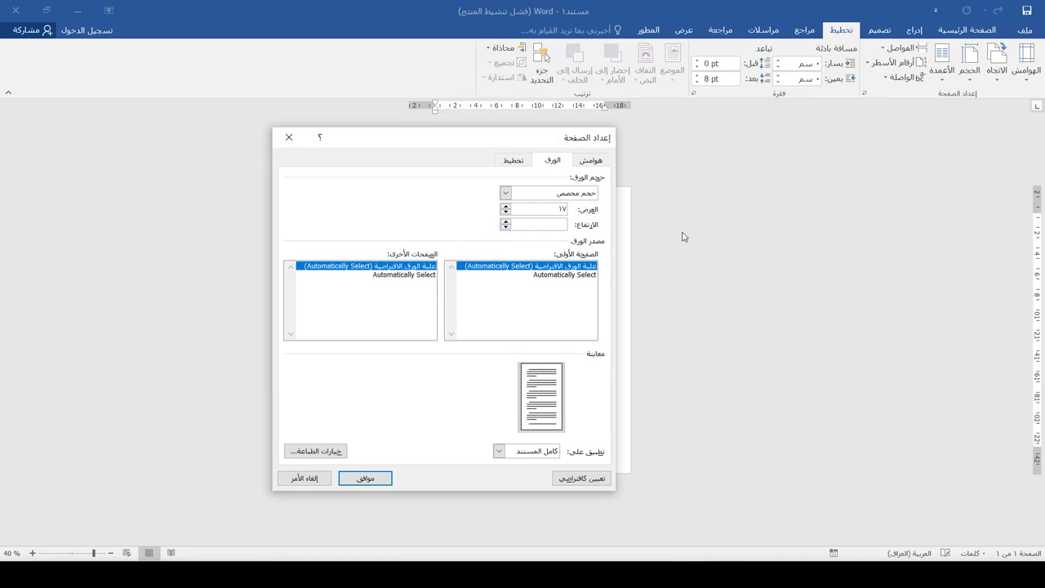
pyautogui.write('24')
pyautogui.click(372, 477)
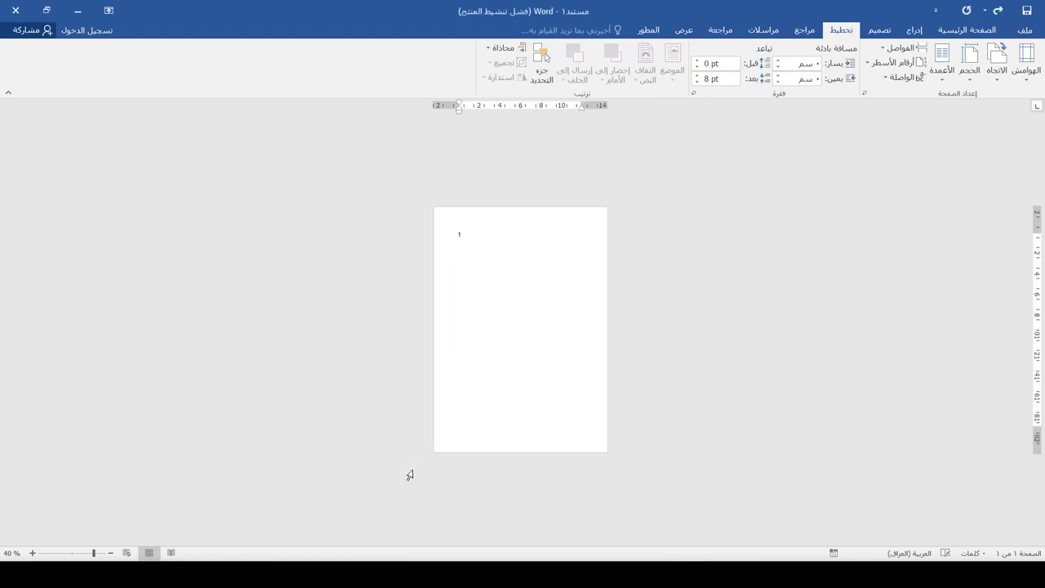
pyautogui.keyDown('ctrl'); pyautogui.scroll(3, 571, 392); pyautogui.keyUp('ctrl')
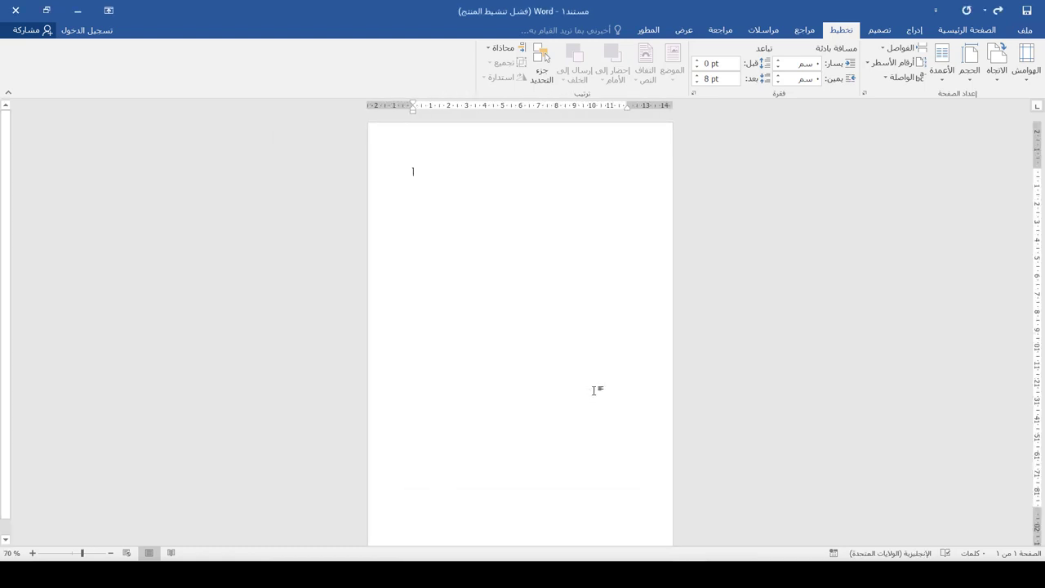
pyautogui.keyDown('ctrl'); pyautogui.scroll(-1, 594, 390); pyautogui.keyUp('ctrl')
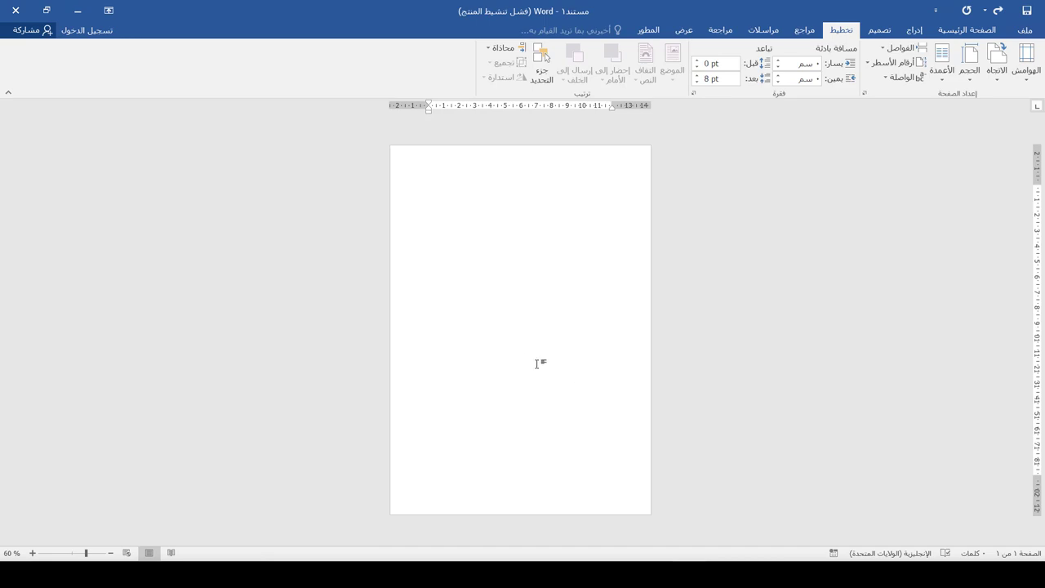
# Step: Insert the dark green striped picture and set its wrapping to In Front of Text
pyautogui.click(914, 29)
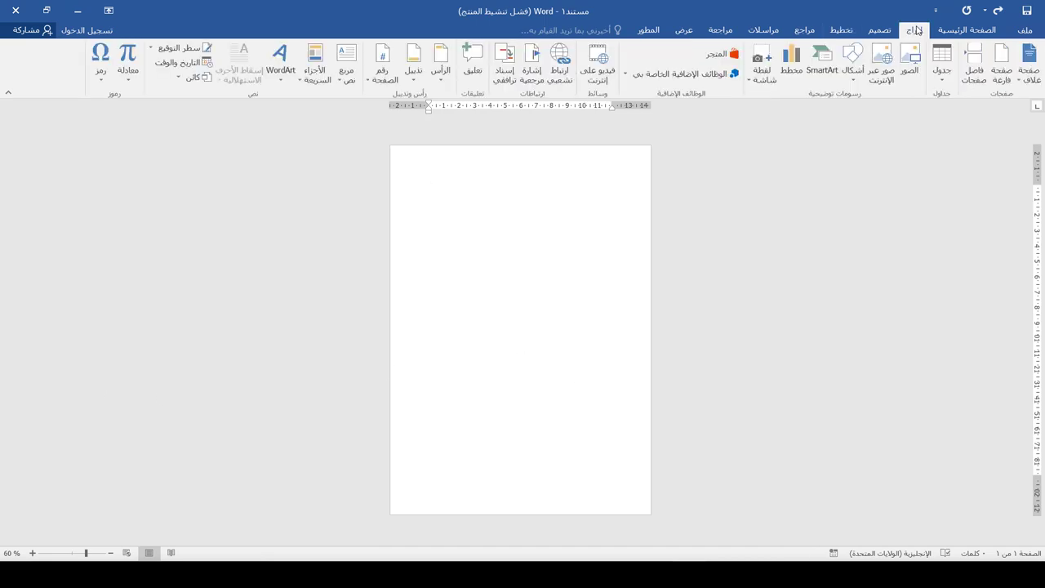
pyautogui.click(881, 65)
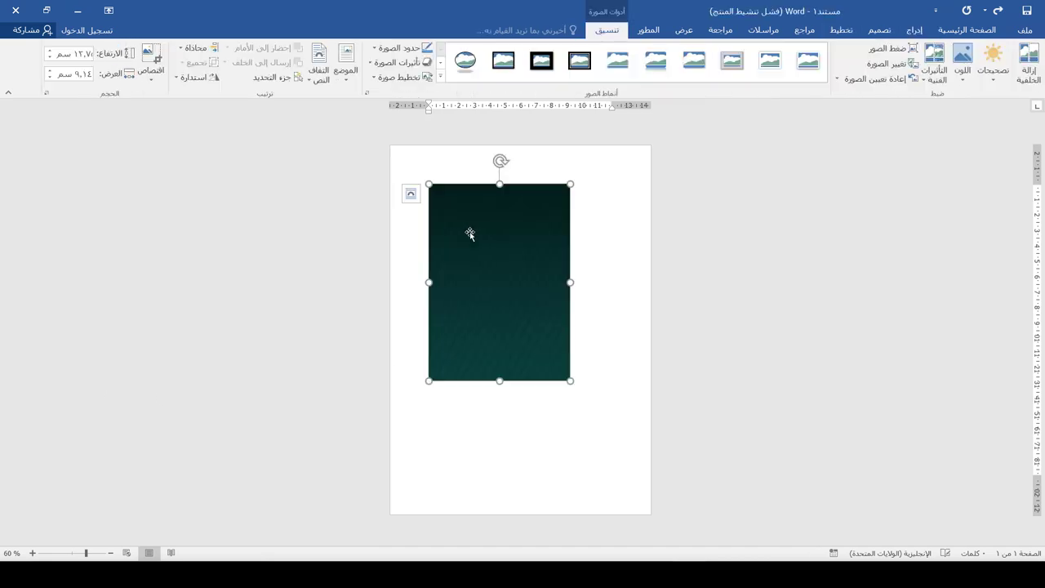
pyautogui.rightClick(469, 234)
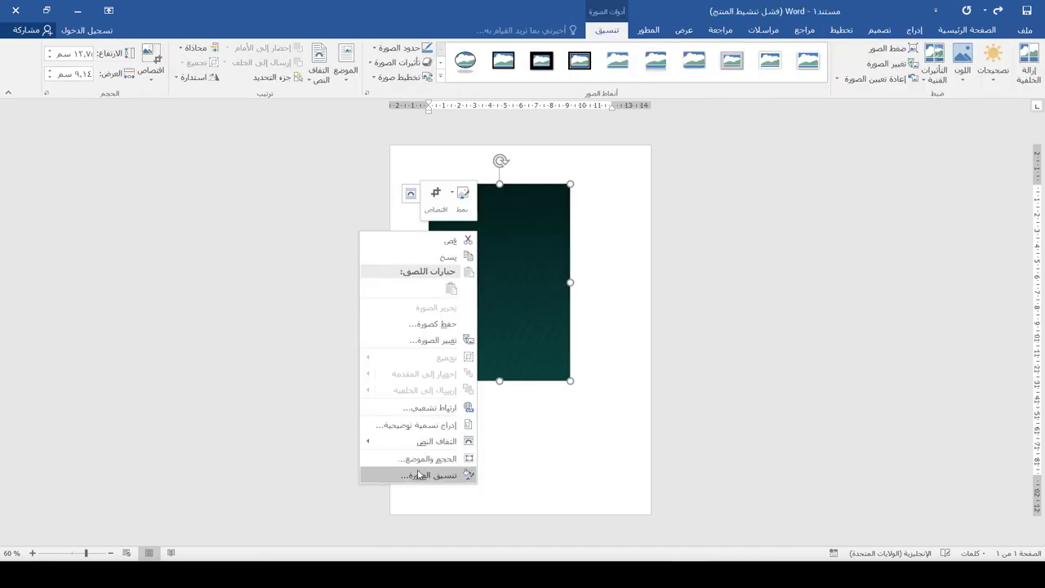
pyautogui.moveTo(433, 442)
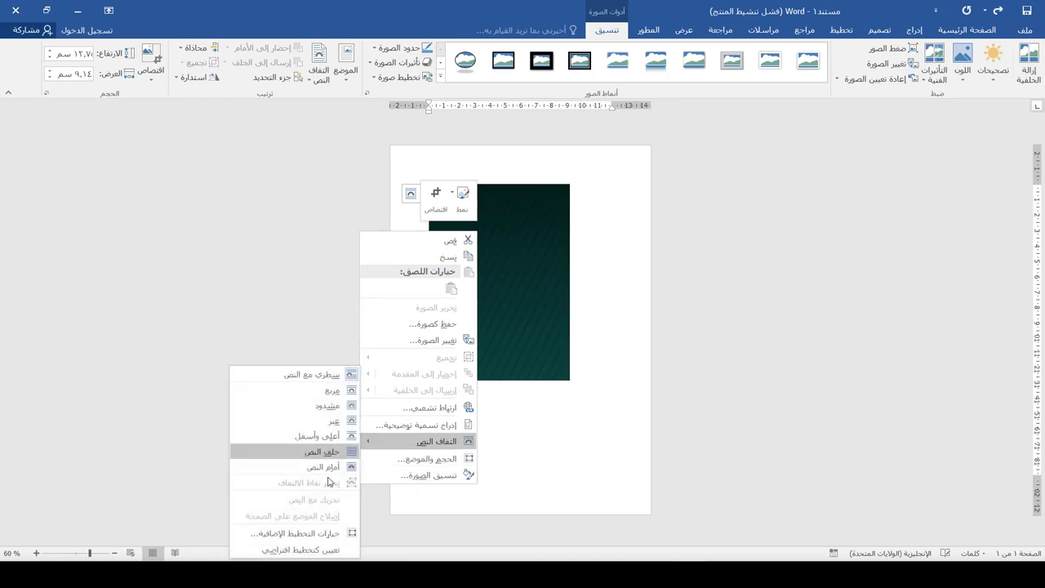
pyautogui.click(324, 468)
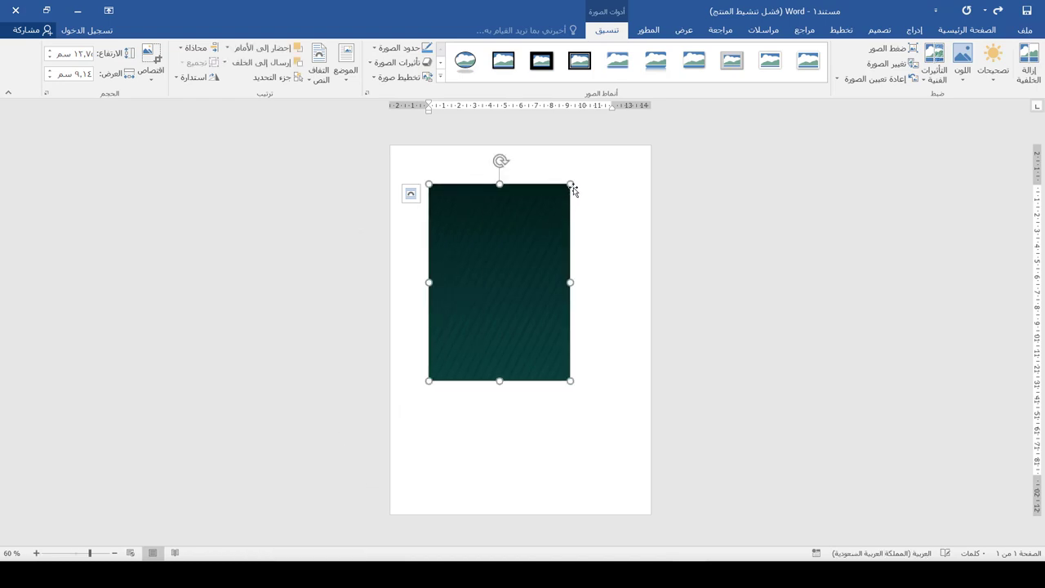
# Step: Stretch and move the striped picture so it fills the whole page
pyautogui.moveTo(570, 186); pyautogui.dragTo(672, 138)
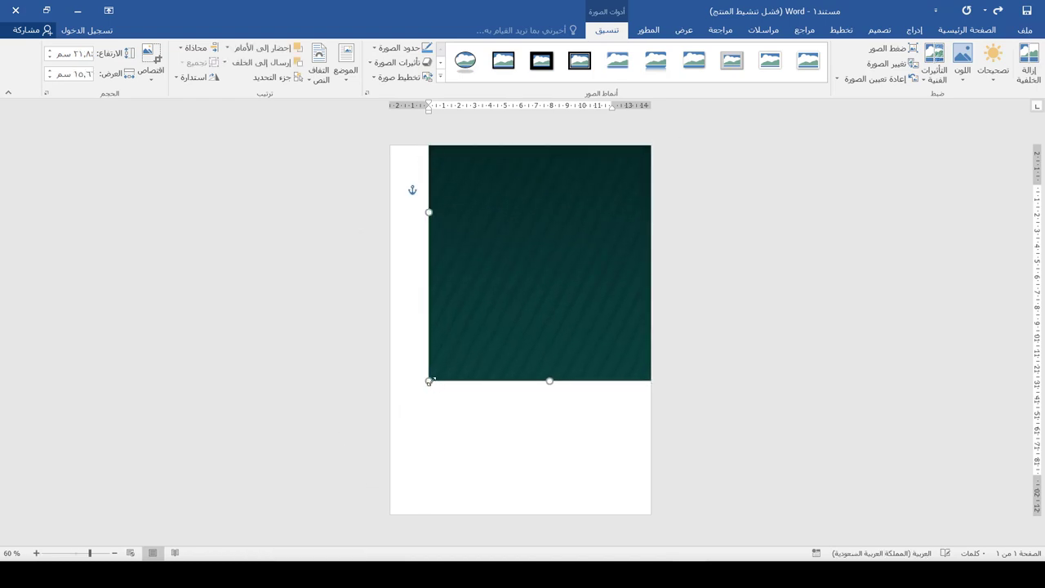
pyautogui.moveTo(429, 381); pyautogui.dragTo(391, 433)
pyautogui.moveTo(490, 415); pyautogui.dragTo(490, 444)
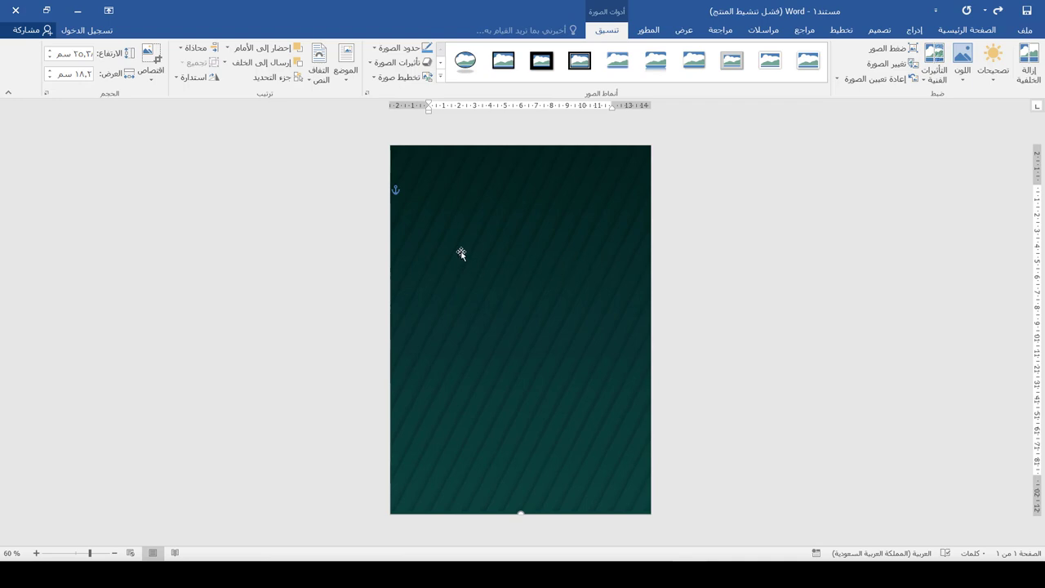
pyautogui.click(915, 29)
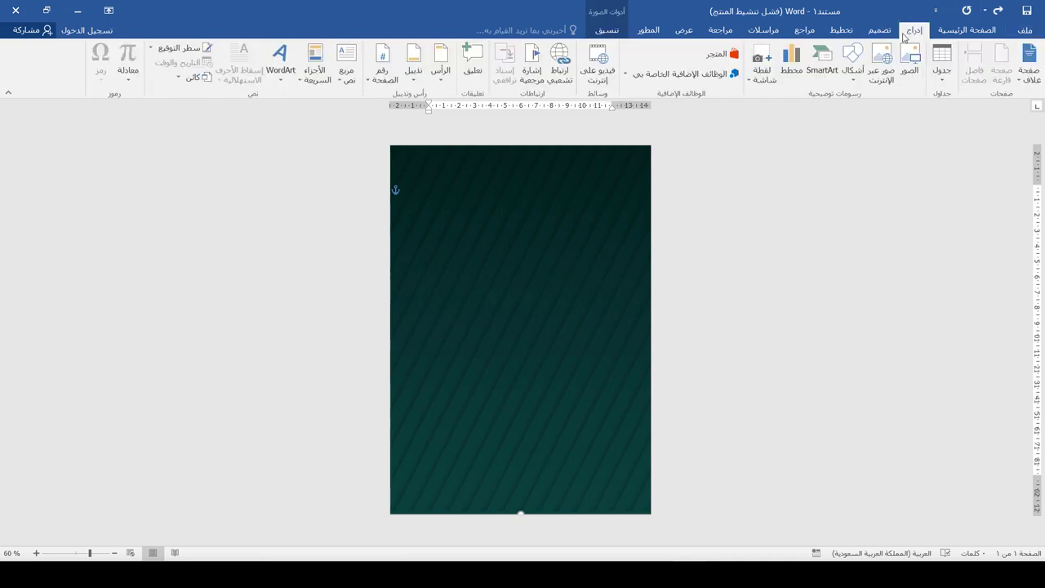
# Step: Insert the gold frame picture 4.png and enlarge it
pyautogui.click(910, 70)
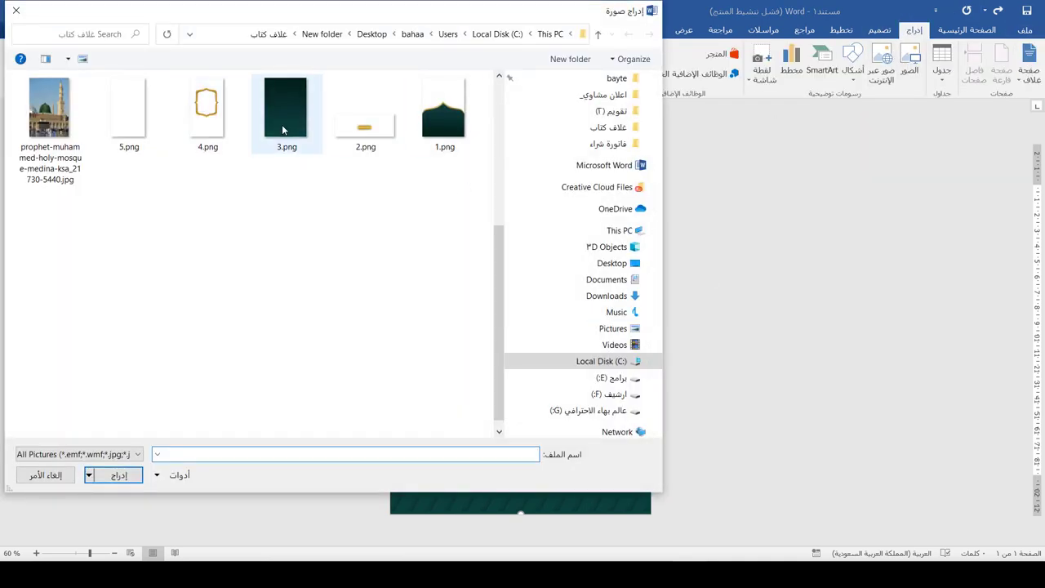
pyautogui.doubleClick(207, 114)
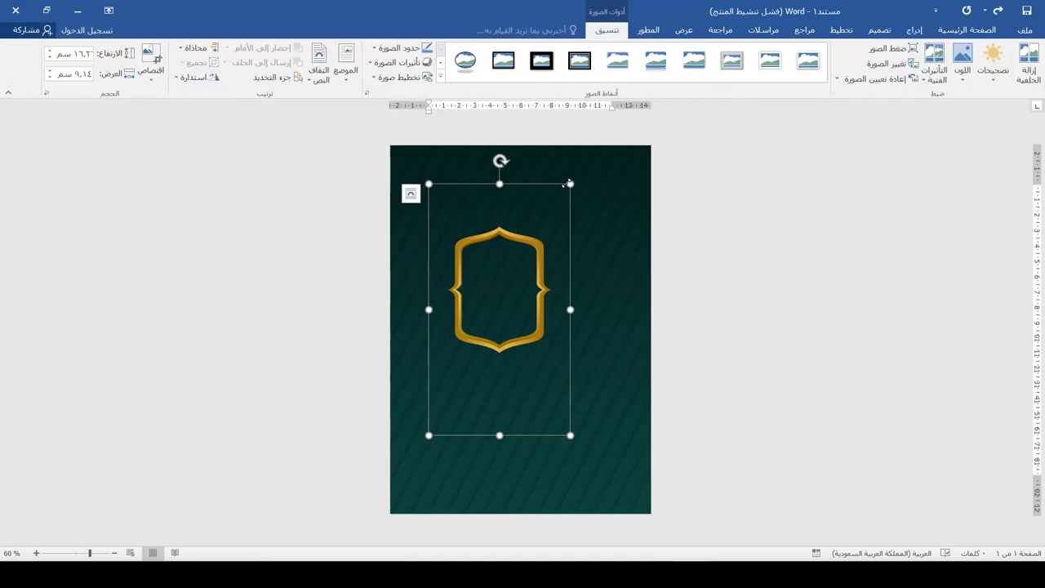
pyautogui.moveTo(570, 183); pyautogui.dragTo(688, 144)
pyautogui.moveTo(585, 280); pyautogui.dragTo(557, 279)
# Step: Set the gold frame to In Front of Text and centre it on the page
pyautogui.rightClick(557, 279)
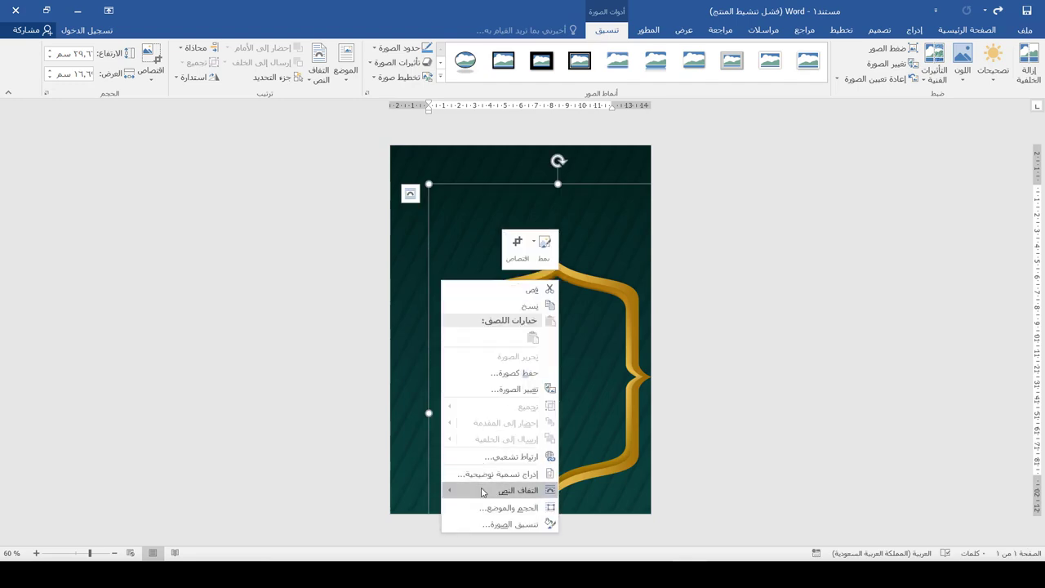
pyautogui.moveTo(481, 491)
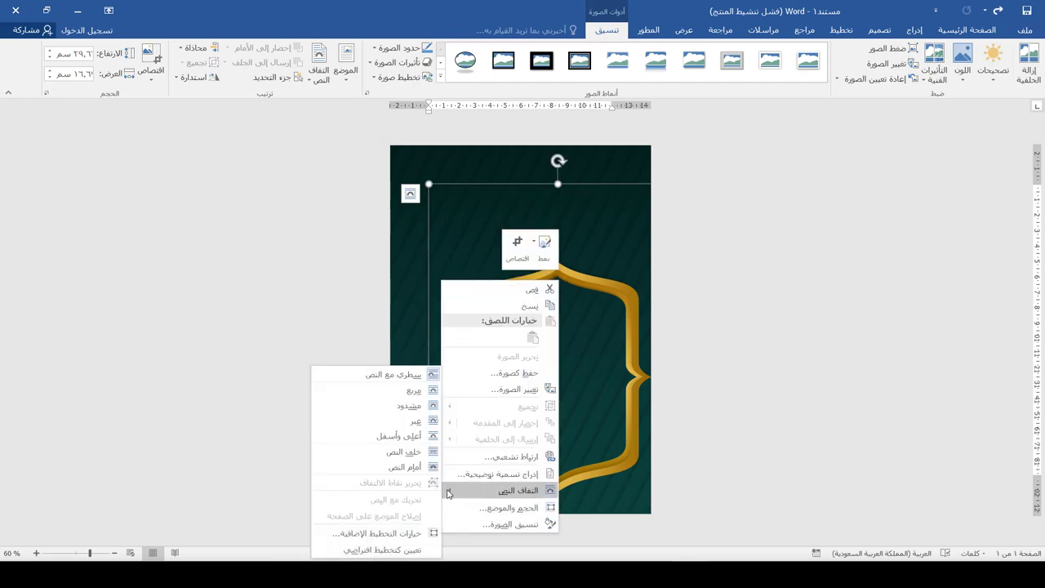
pyautogui.click(406, 471)
pyautogui.moveTo(583, 280); pyautogui.dragTo(568, 227)
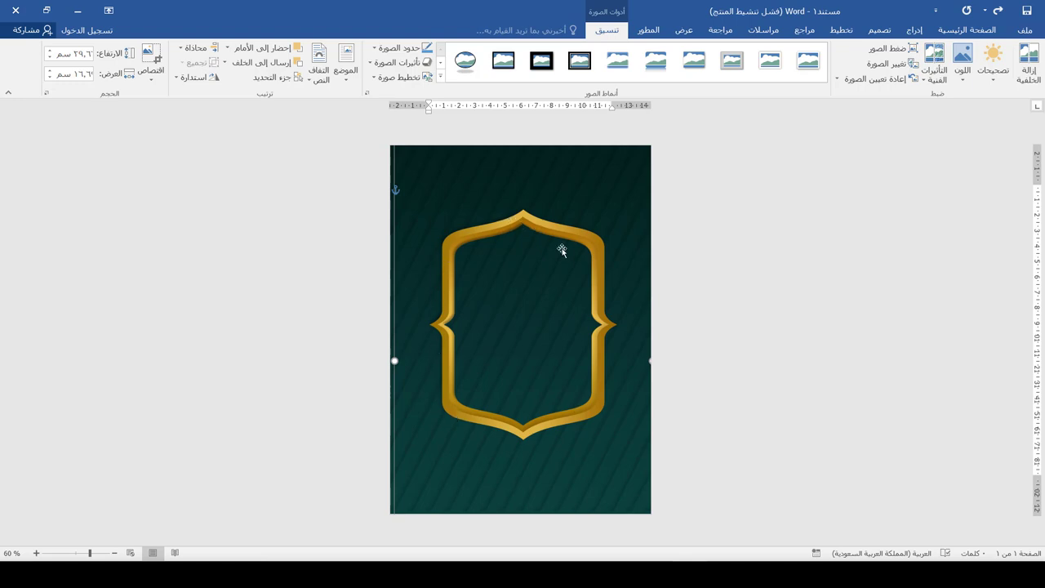
pyautogui.click(914, 30)
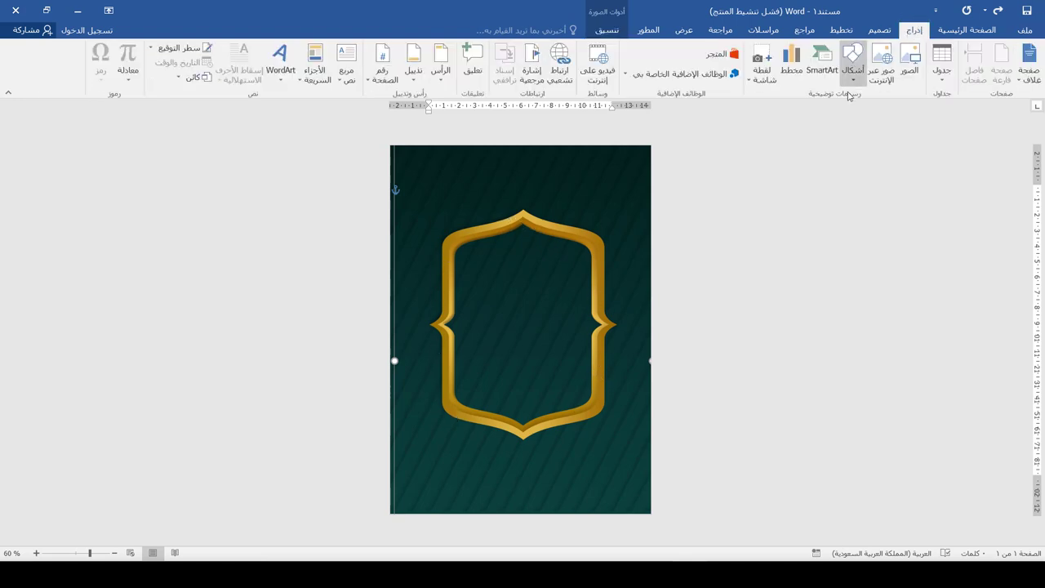
# Step: Draw a rectangle over the gold frame and switch it to Edit Points
pyautogui.click(852, 63)
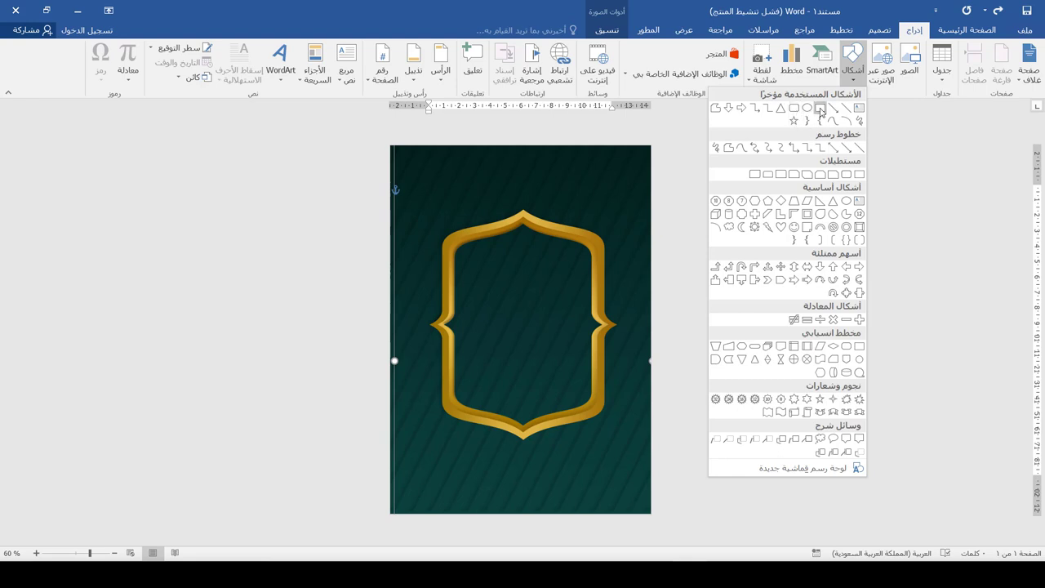
pyautogui.click(808, 109)
pyautogui.moveTo(608, 207); pyautogui.dragTo(430, 439)
pyautogui.rightClick(538, 254)
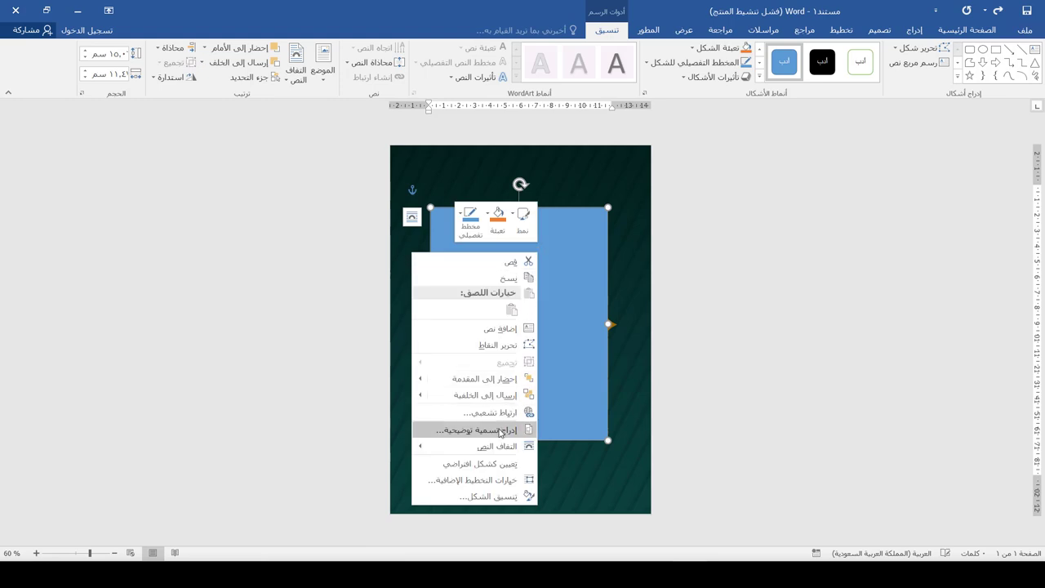
pyautogui.click(499, 343)
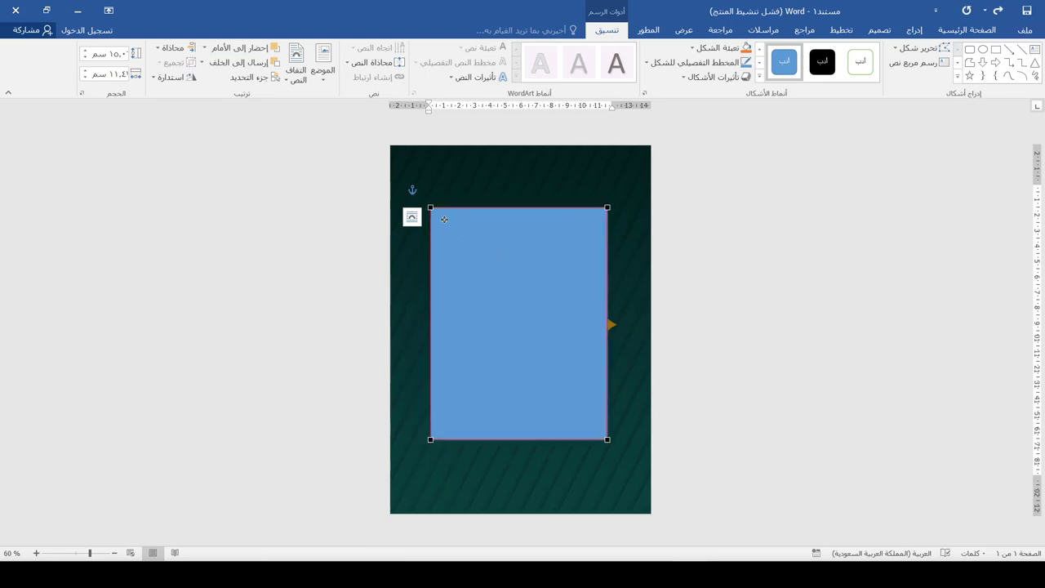
# Step: Pull the rectangle's corners inside the frame and raise a new top vertex to the arch peak
pyautogui.moveTo(431, 208); pyautogui.dragTo(456, 246)
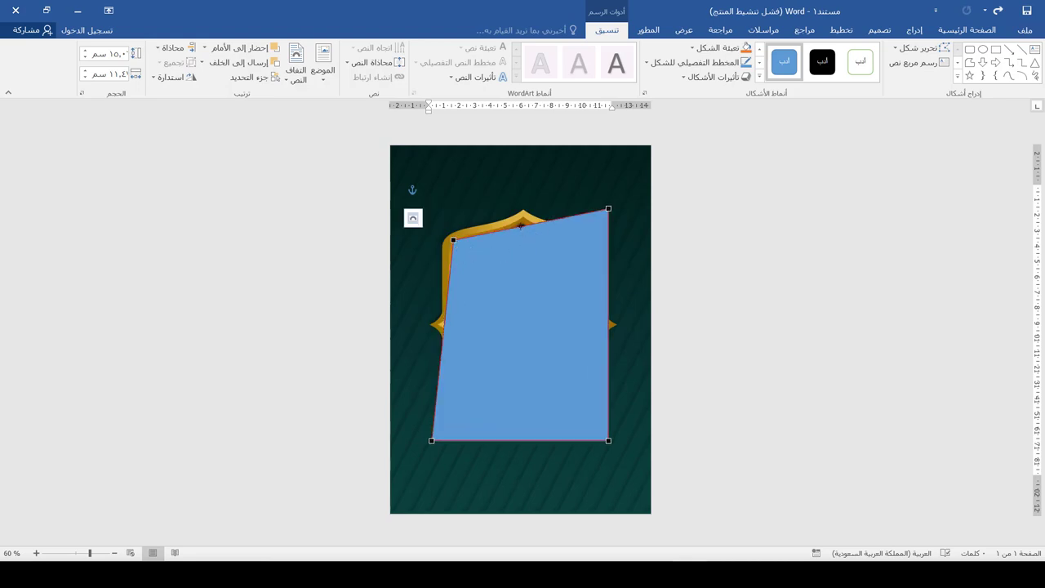
pyautogui.rightClick(520, 225)
pyautogui.click(500, 238)
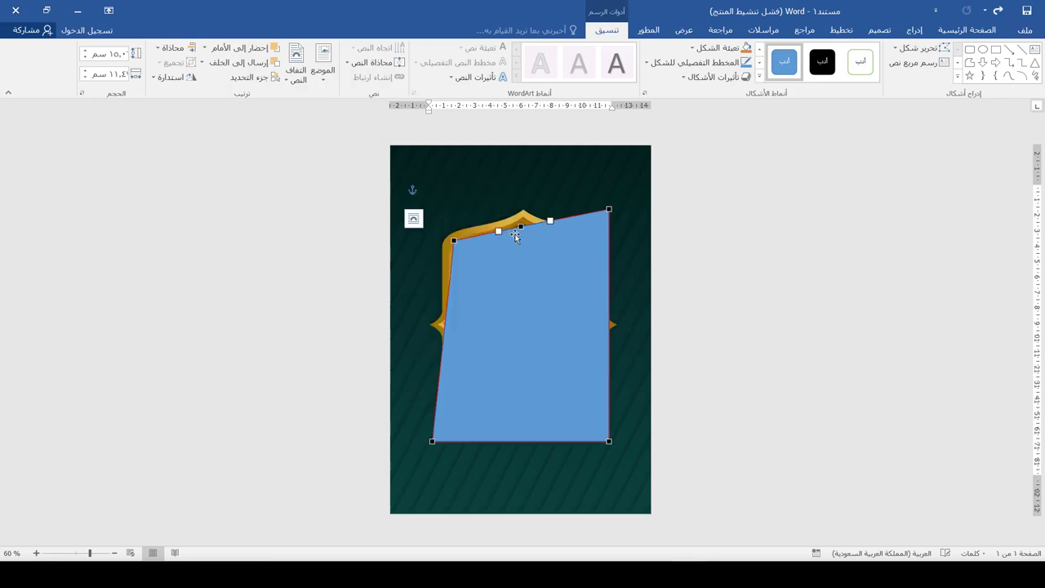
pyautogui.moveTo(520, 227); pyautogui.dragTo(525, 219)
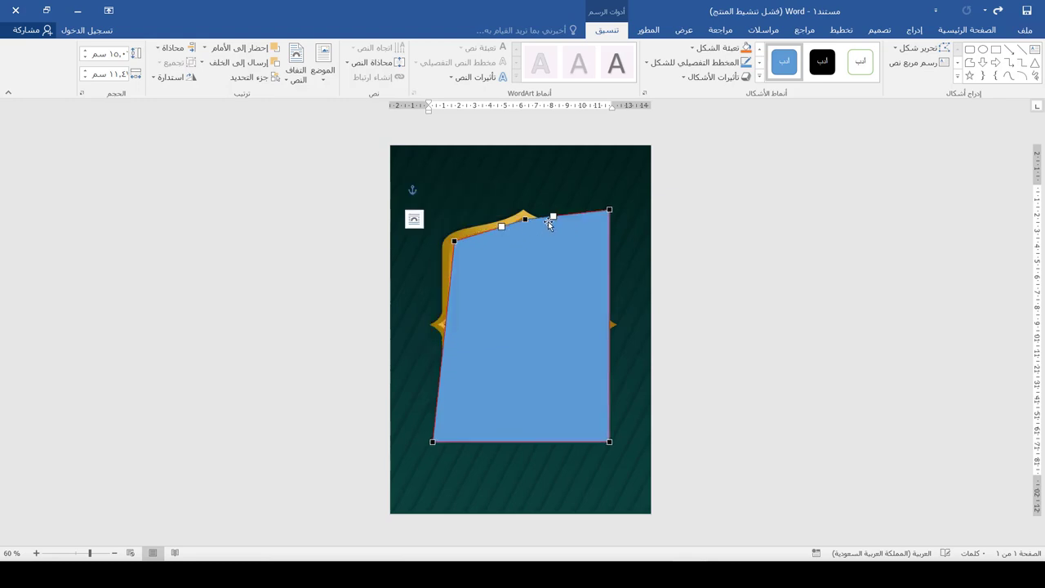
pyautogui.moveTo(608, 210); pyautogui.dragTo(596, 245)
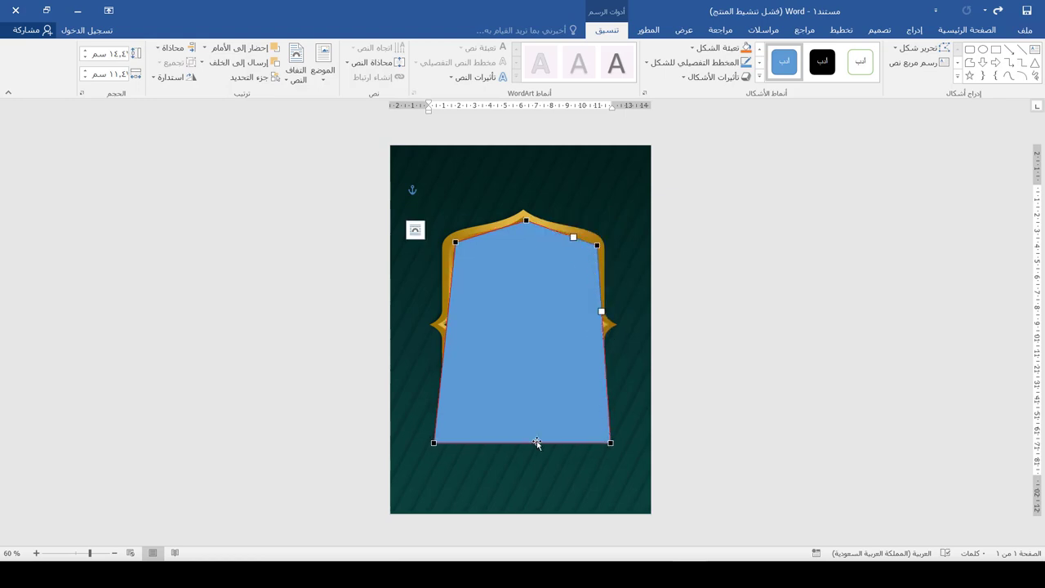
pyautogui.moveTo(432, 442); pyautogui.dragTo(453, 410)
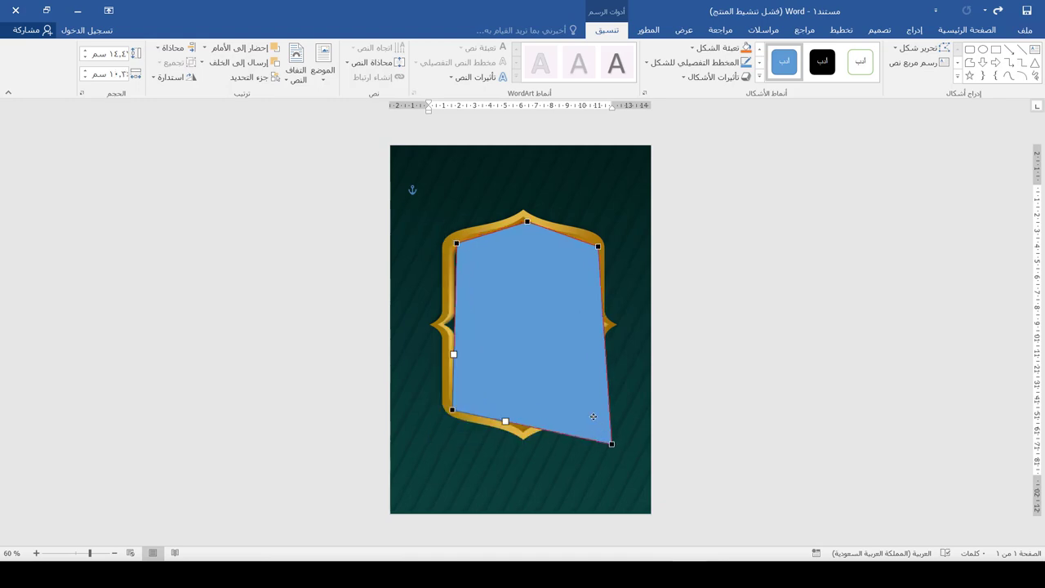
pyautogui.moveTo(611, 444); pyautogui.dragTo(597, 410)
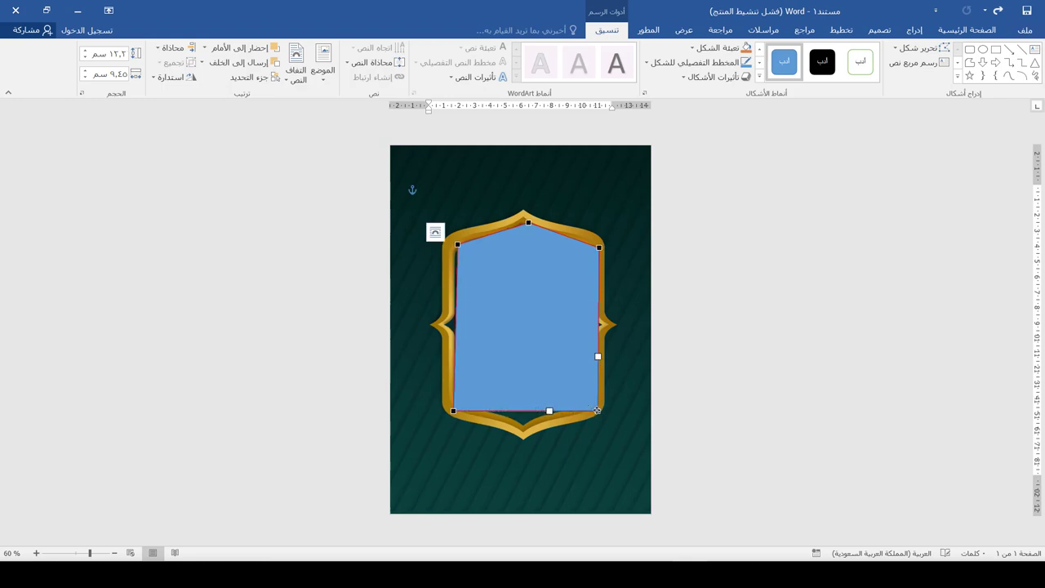
# Step: Add points on the right and left edges and push them out to the frame's notches
pyautogui.rightClick(598, 321)
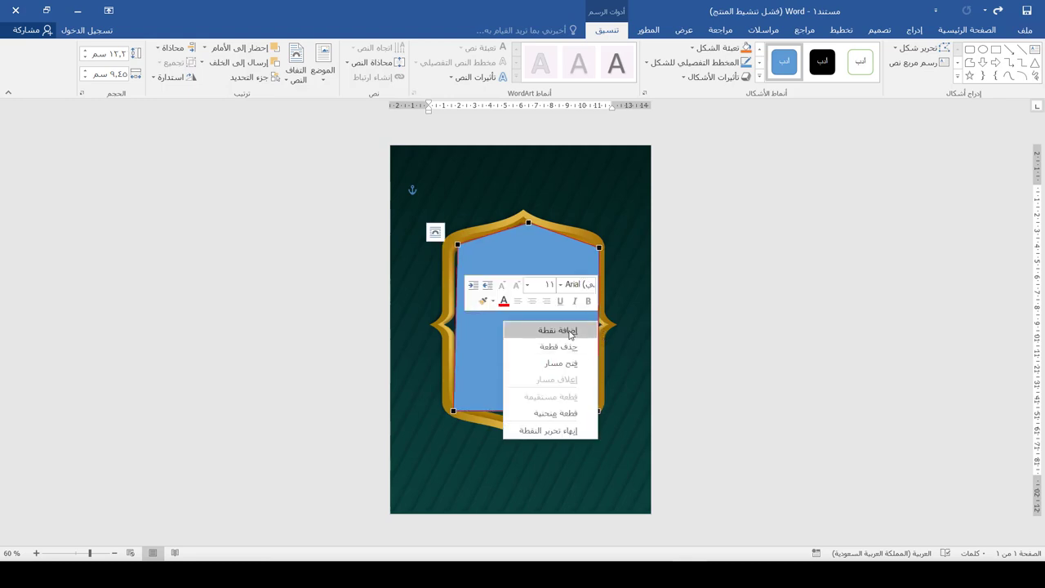
pyautogui.click(591, 328)
pyautogui.click(599, 321)
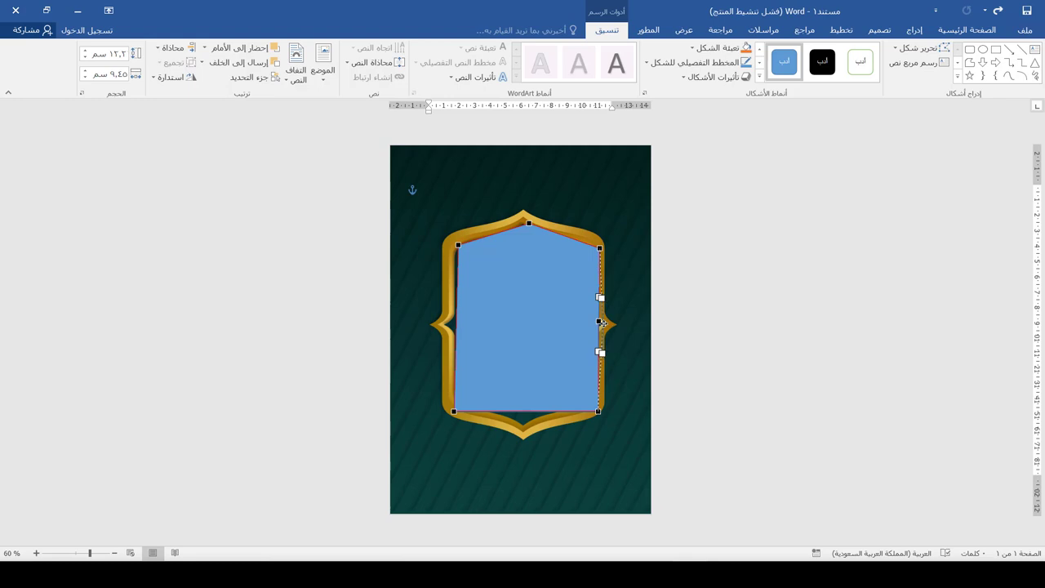
pyautogui.moveTo(601, 323); pyautogui.dragTo(604, 323)
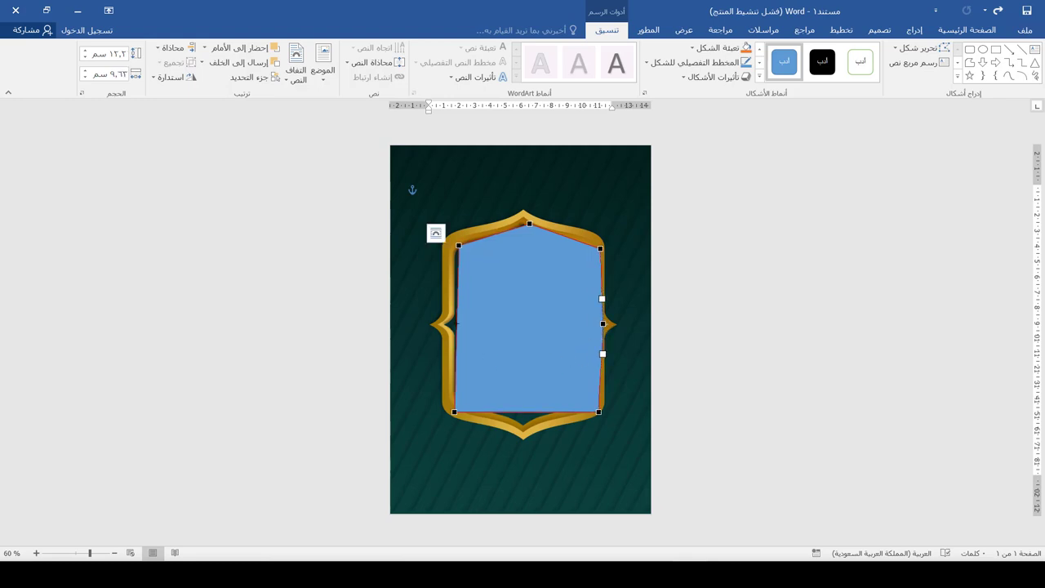
pyautogui.rightClick(455, 323)
pyautogui.click(447, 334)
pyautogui.click(455, 324)
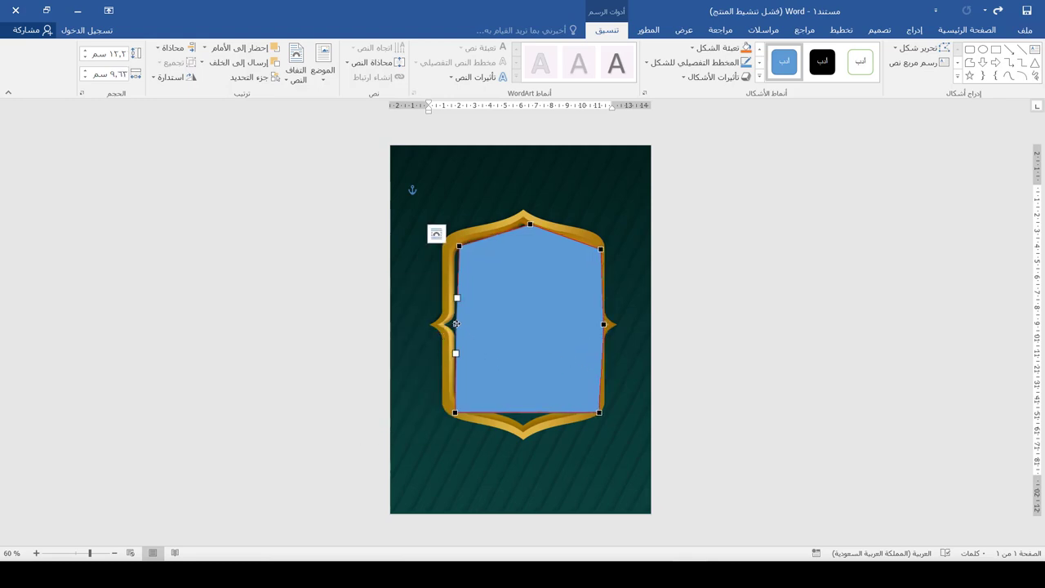
pyautogui.moveTo(456, 324); pyautogui.dragTo(445, 324)
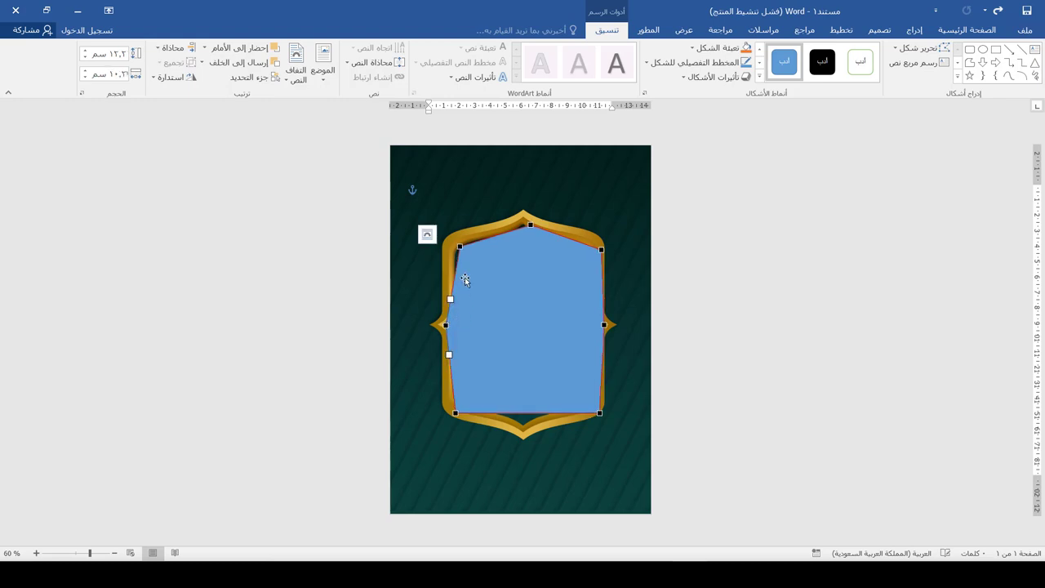
# Step: Realign the top peak and the top-right and bottom-right corners with the frame
pyautogui.click(458, 246)
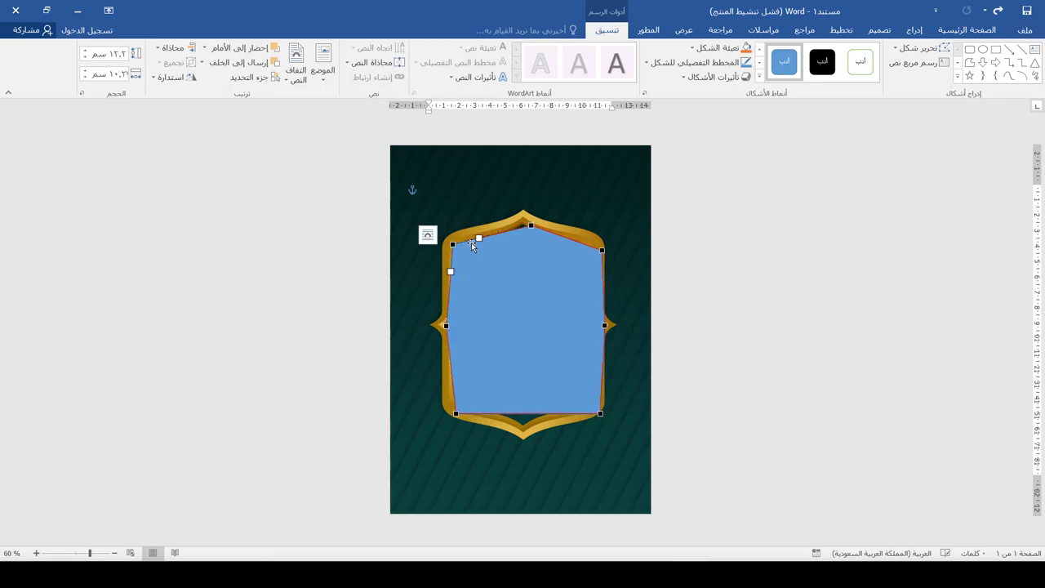
pyautogui.moveTo(531, 224); pyautogui.dragTo(523, 223)
pyautogui.moveTo(602, 250); pyautogui.dragTo(597, 246)
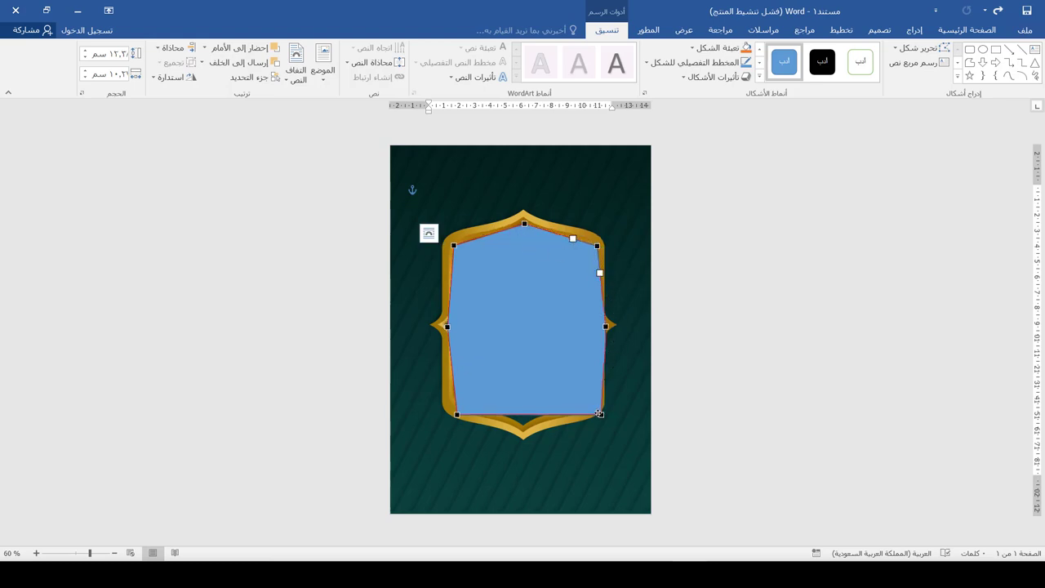
pyautogui.moveTo(599, 414); pyautogui.dragTo(595, 414)
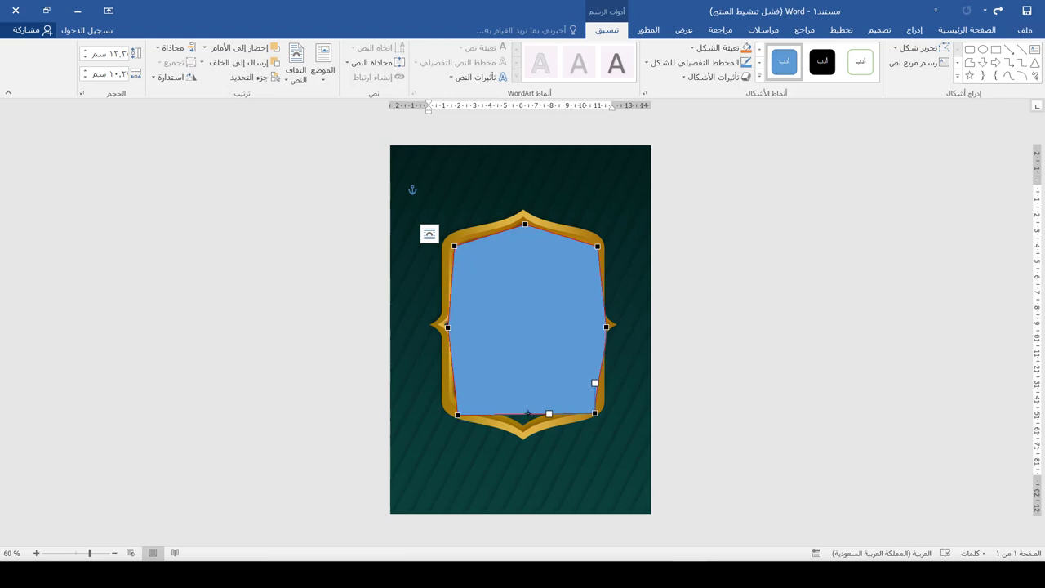
# Step: Add a bottom-edge point, pull it down into the frame's tip, and finish editing points
pyautogui.rightClick(527, 413)
pyautogui.click(515, 422)
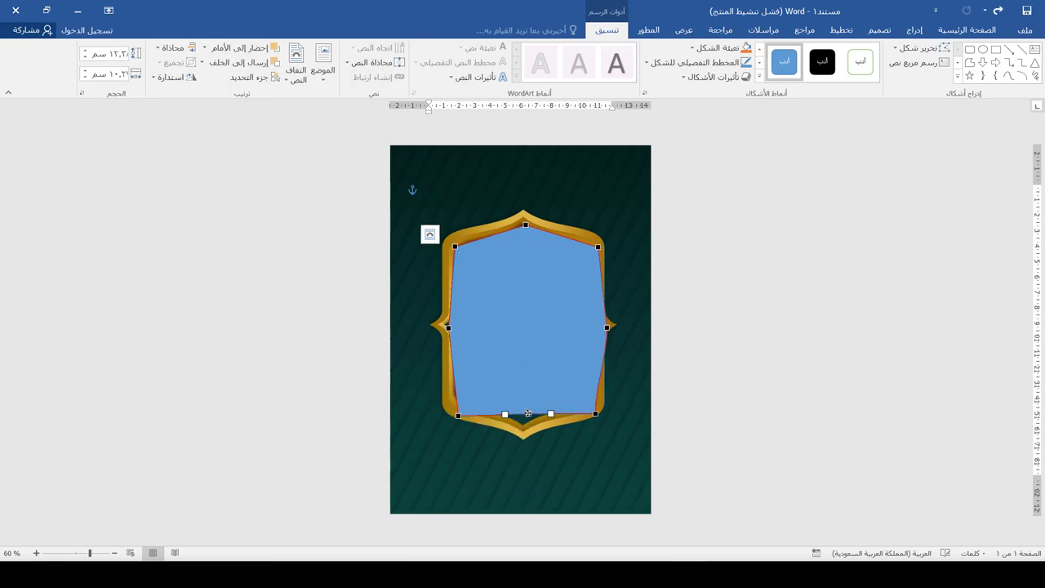
pyautogui.moveTo(528, 414); pyautogui.dragTo(528, 430)
pyautogui.click(575, 186)
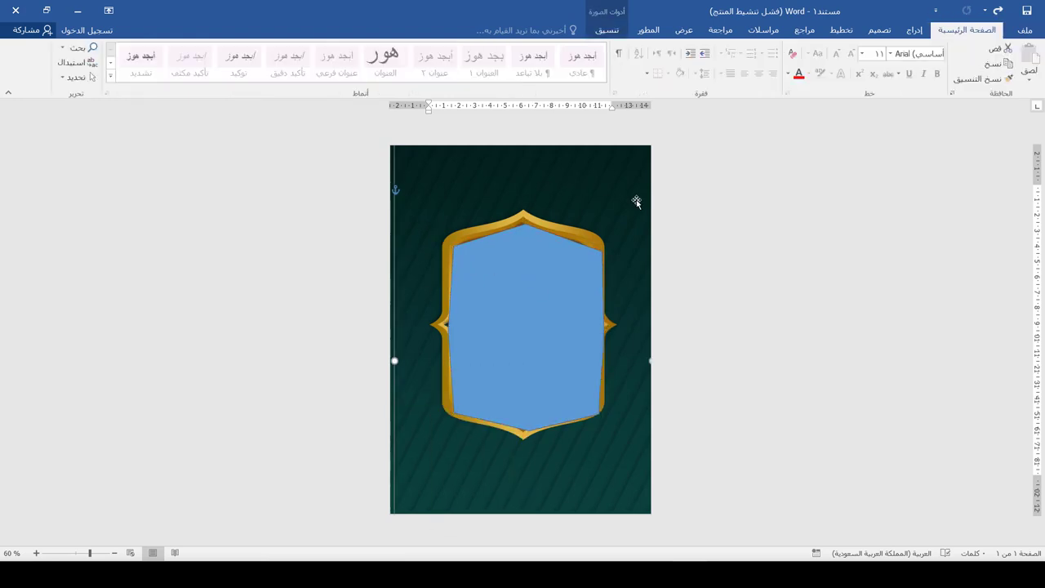
pyautogui.click(539, 262)
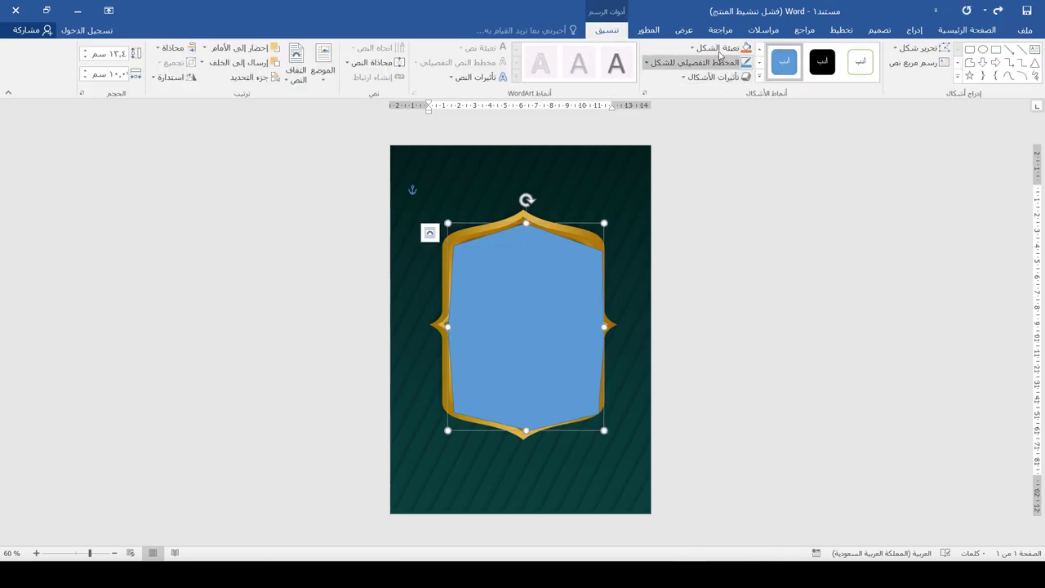
pyautogui.click(717, 51)
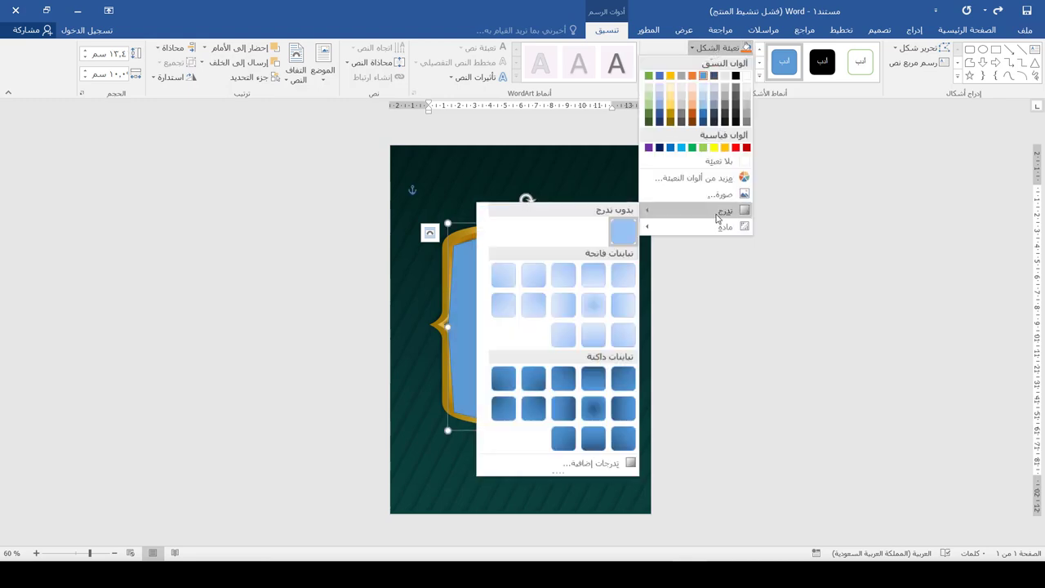
# Step: Fill the frame-shaped outline with the mosque photo from the computer and change its outline
pyautogui.click(716, 196)
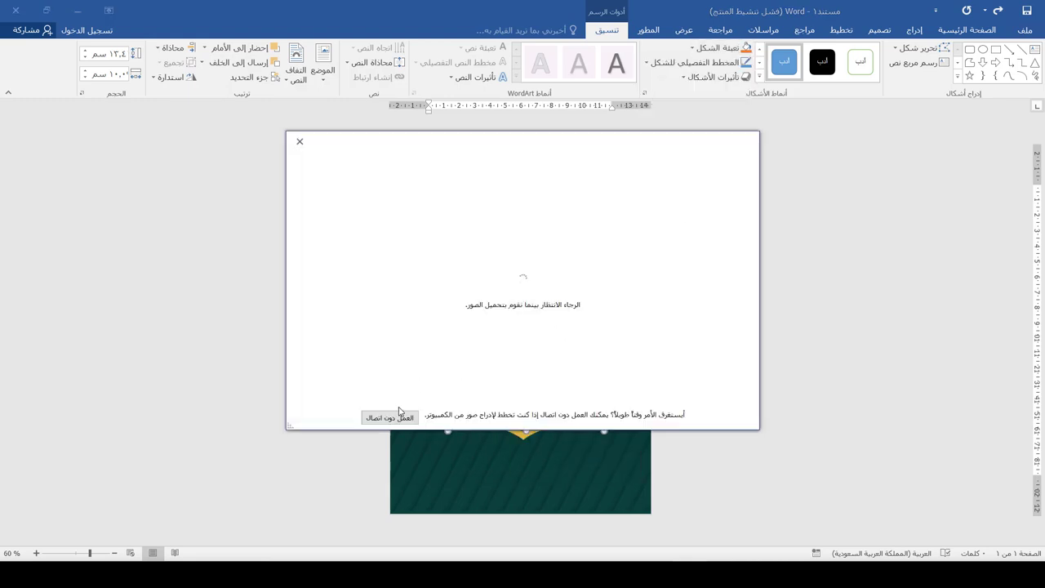
pyautogui.click(399, 415)
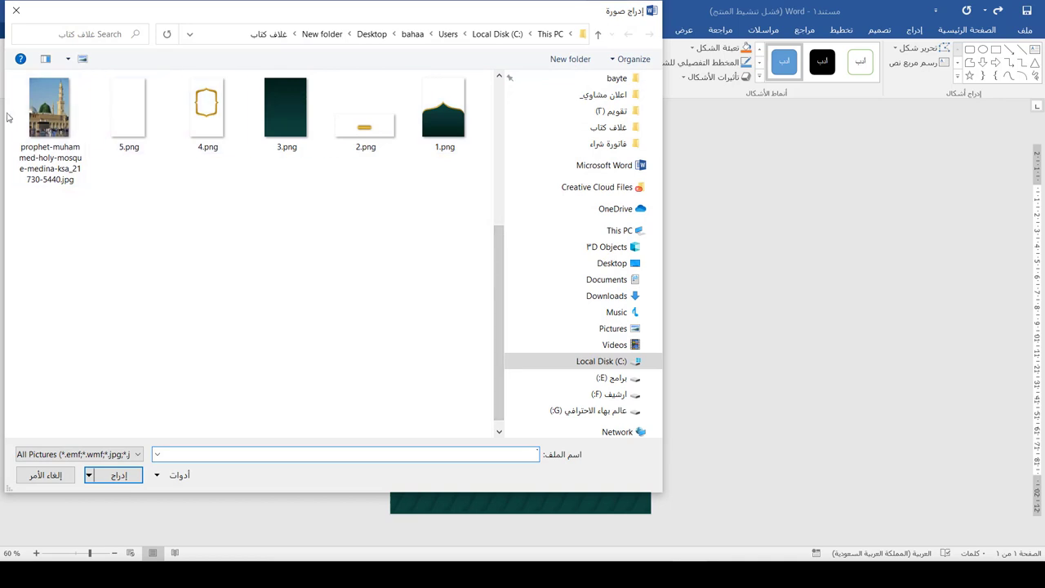
pyautogui.doubleClick(49, 111)
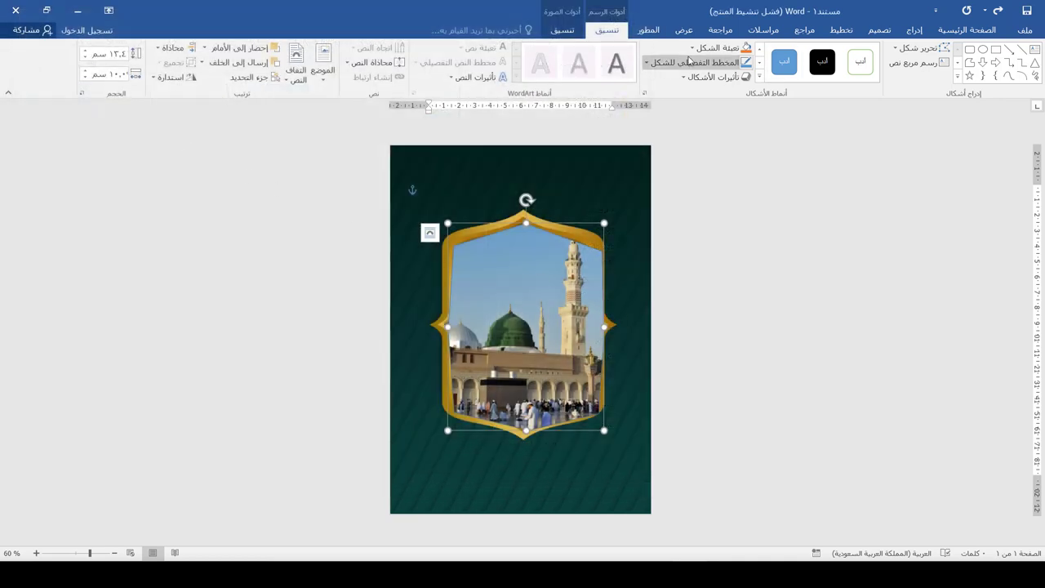
pyautogui.click(702, 62)
pyautogui.click(718, 182)
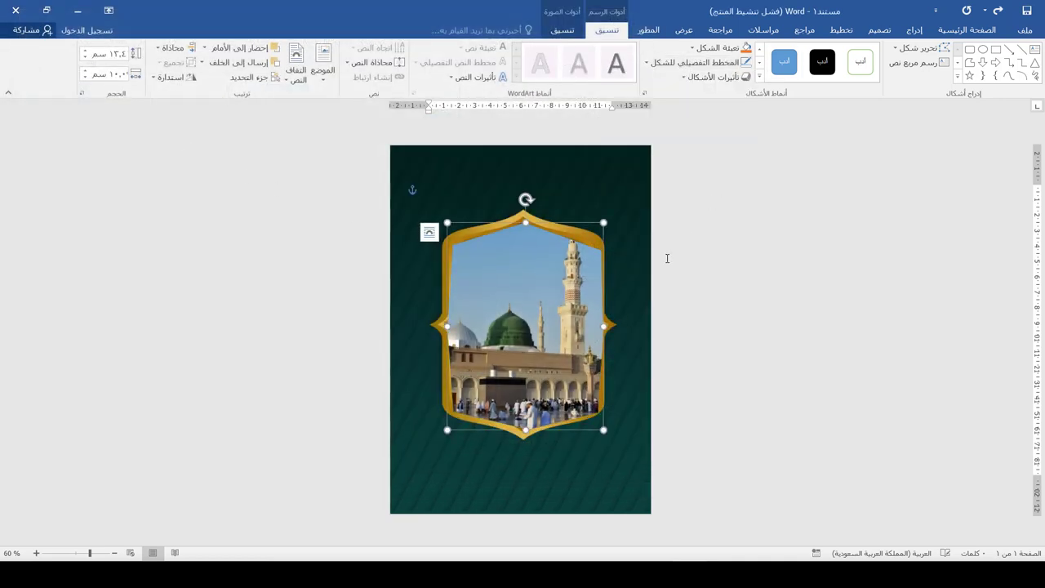
pyautogui.click(514, 218)
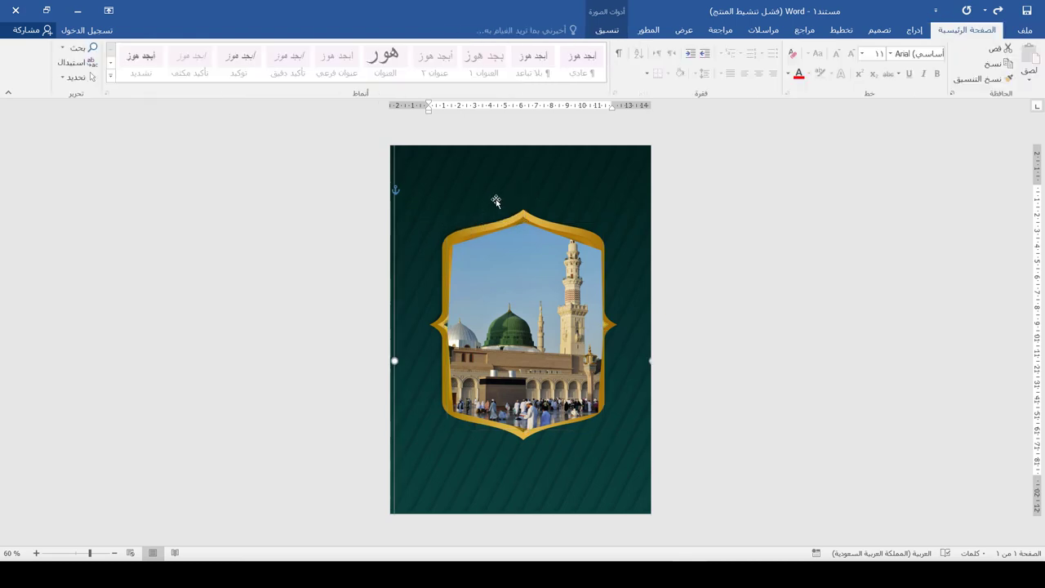
# Step: Insert the arch overlay image 1.png into the cover
pyautogui.rightClick(490, 224)
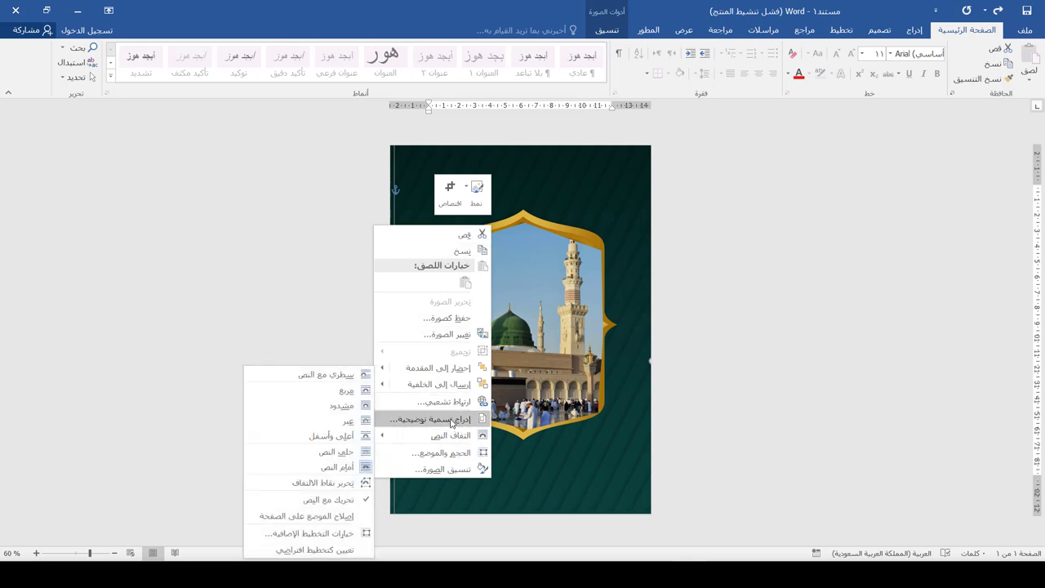
pyautogui.click(450, 368)
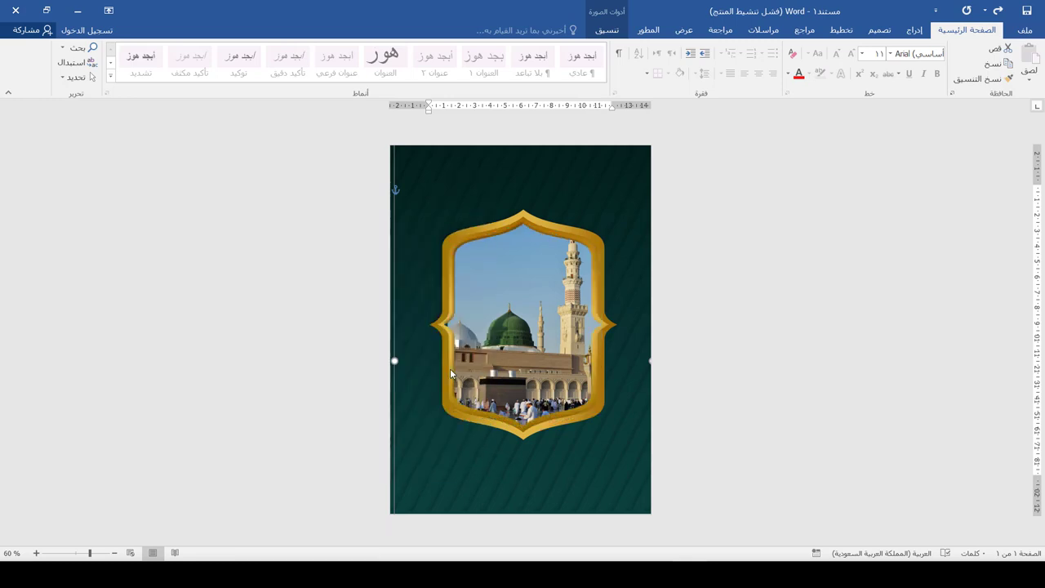
pyautogui.click(785, 256)
pyautogui.scroll(-2, 570, 341)
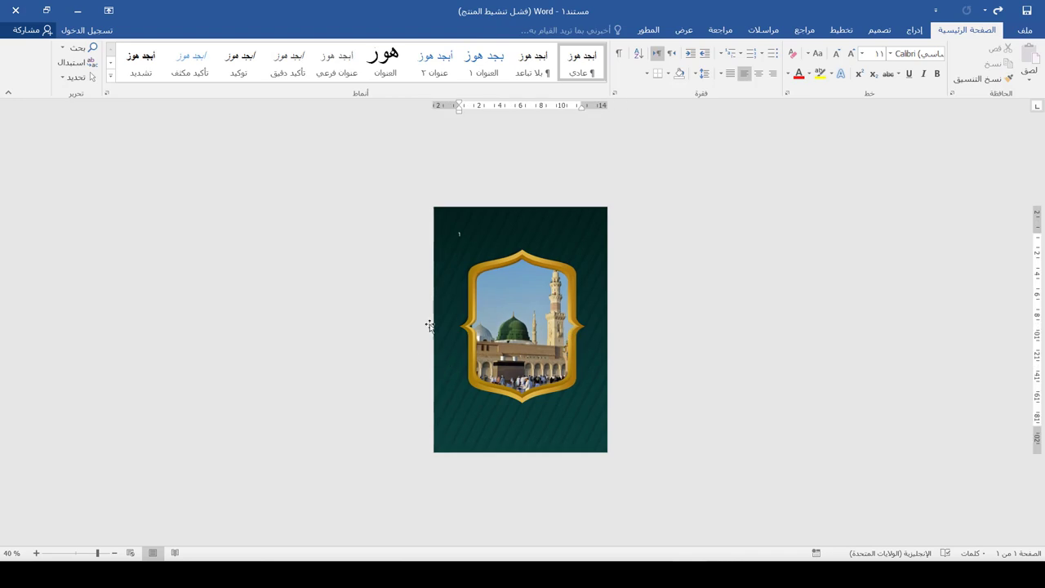
pyautogui.click(916, 29)
pyautogui.click(921, 75)
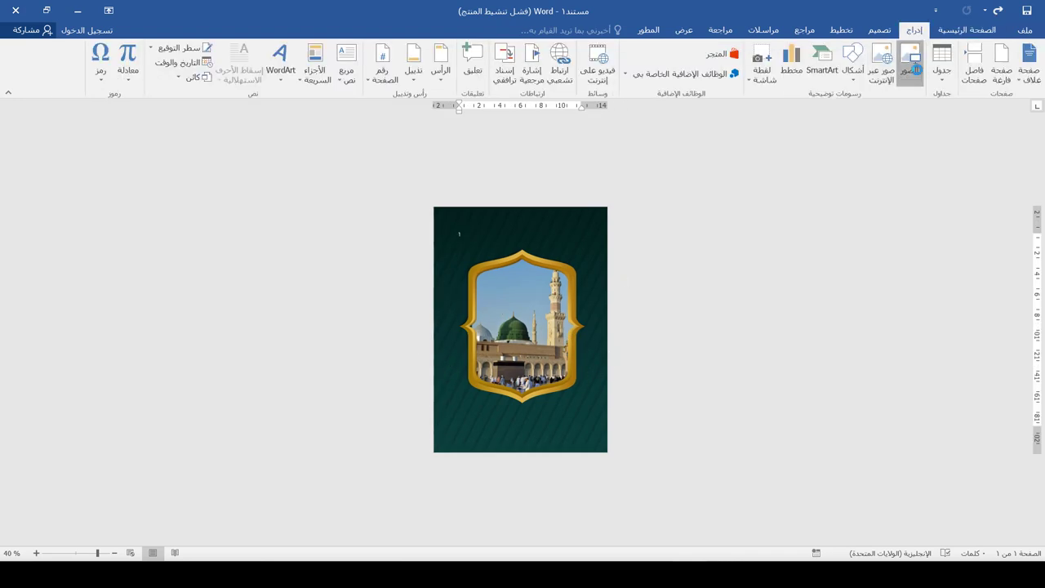
pyautogui.doubleClick(443, 110)
# Step: Set the arch image In Front of Text and size it over the page bottom so the dome shows through
pyautogui.rightClick(545, 233)
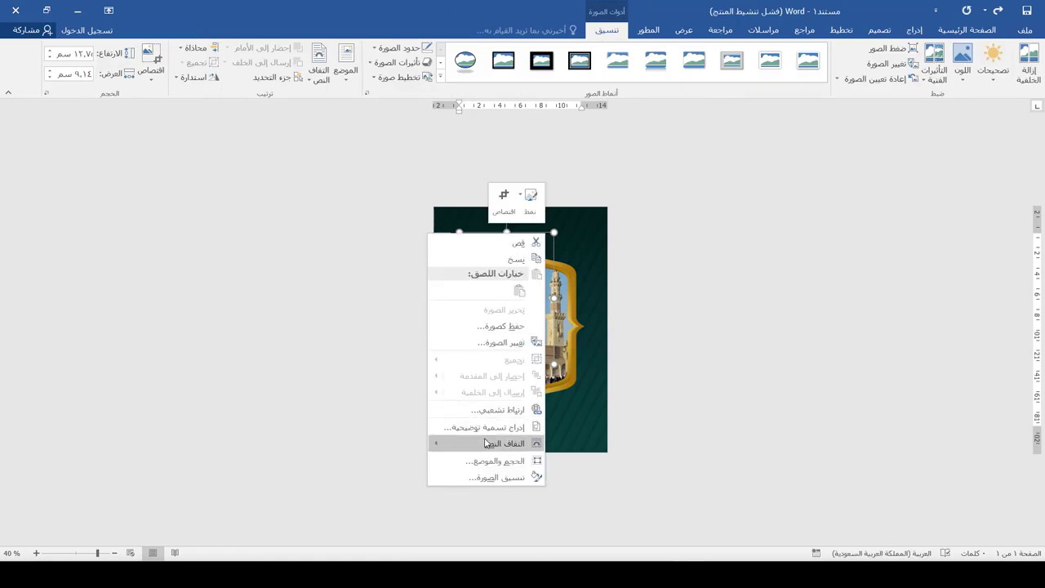
pyautogui.moveTo(490, 443)
pyautogui.click(395, 449)
pyautogui.moveTo(474, 430); pyautogui.dragTo(489, 433)
pyautogui.moveTo(528, 323); pyautogui.dragTo(609, 319)
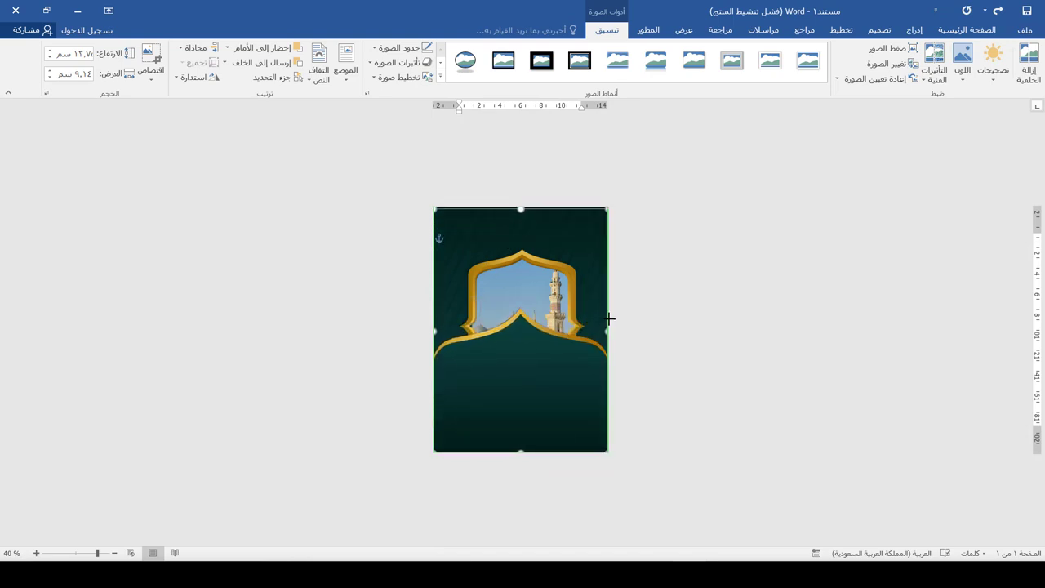
pyautogui.moveTo(534, 397); pyautogui.dragTo(538, 422)
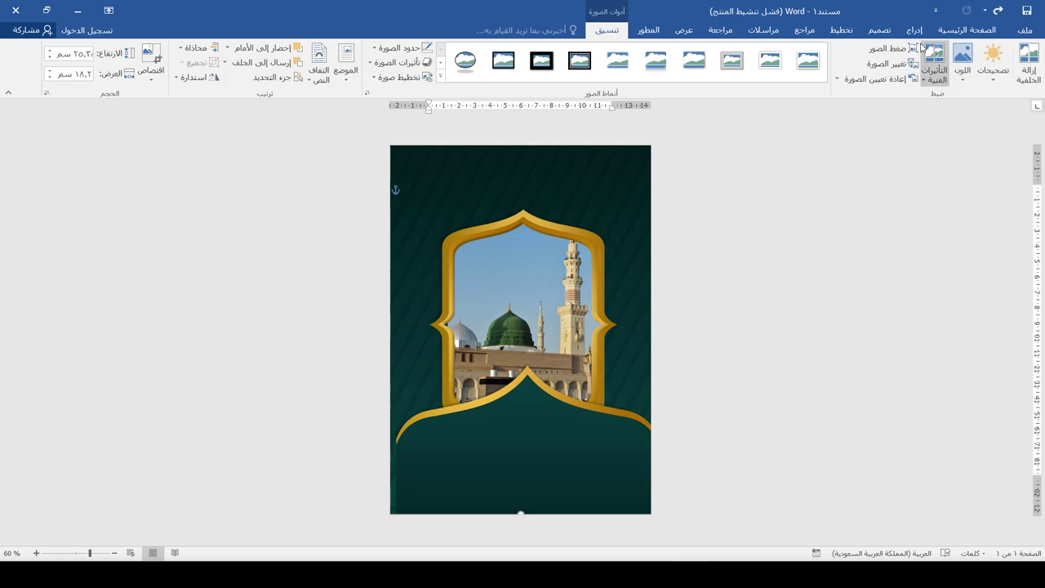
pyautogui.click(914, 29)
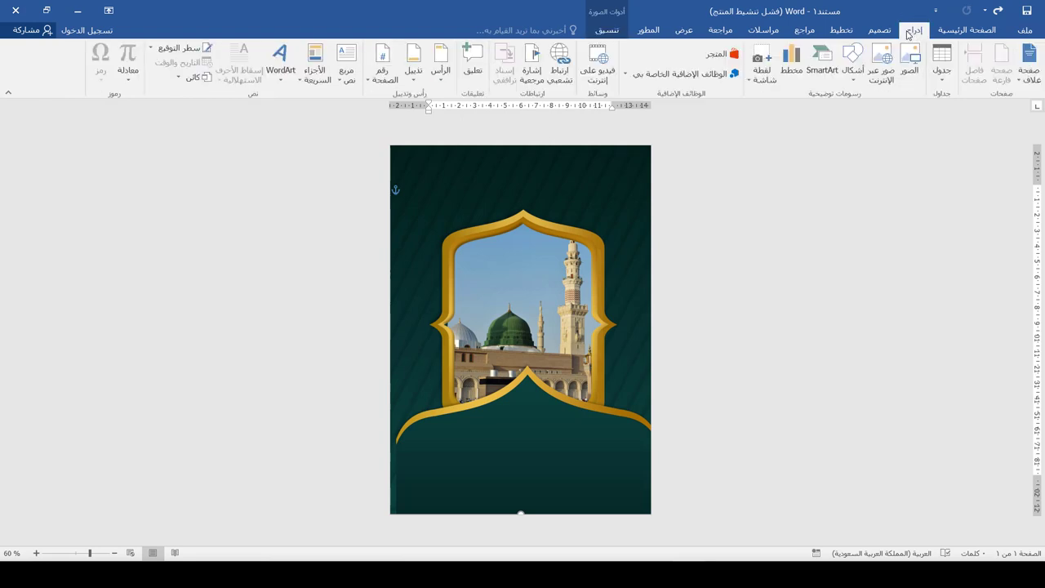
# Step: Draw a text box below the arch and type the title السيرة النبوية
pyautogui.click(346, 78)
pyautogui.click(330, 372)
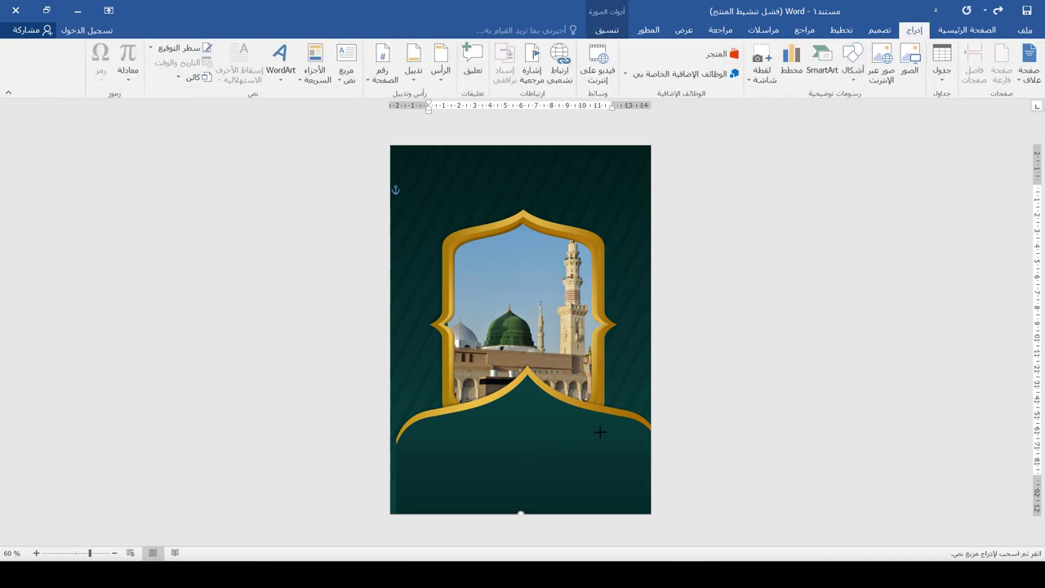
pyautogui.moveTo(606, 424); pyautogui.dragTo(448, 474)
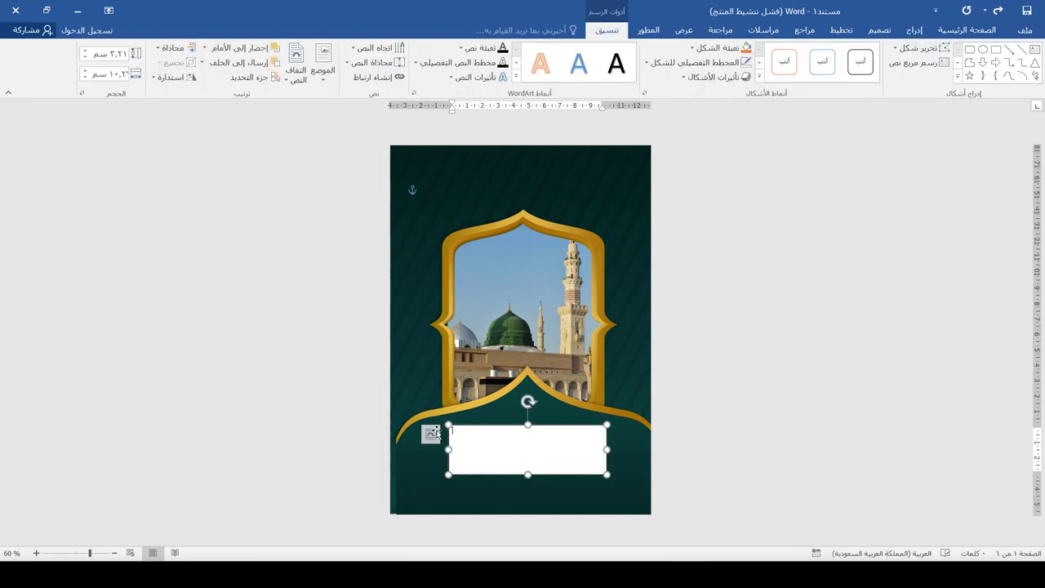
pyautogui.write('ض')
# Step: Format the title in Al-Jazeera-Arabic-Bold at size 48 and widen the box to keep one line
pyautogui.hotkey('ctrl', 'a')
pyautogui.click(966, 29)
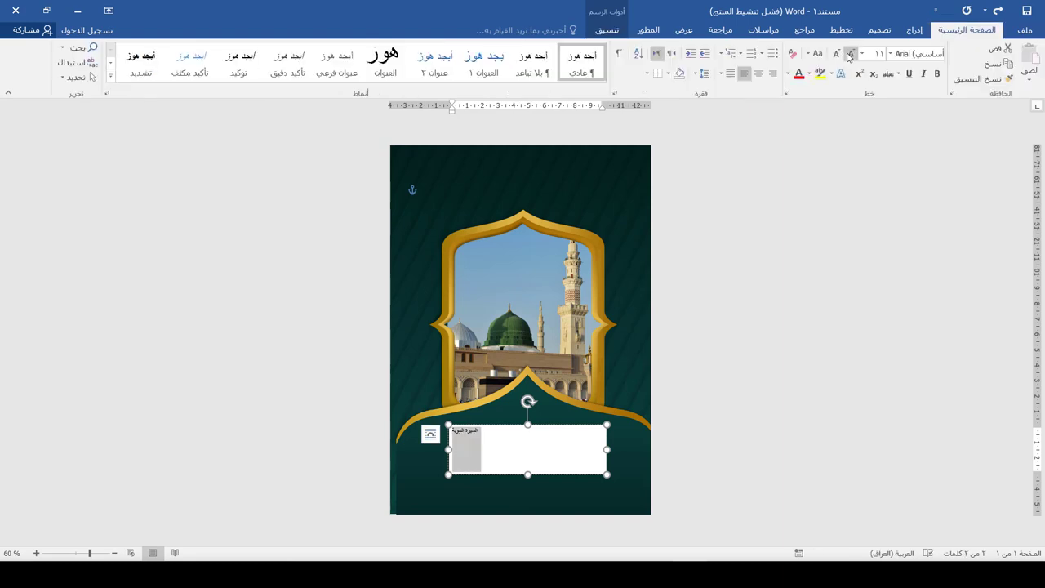
pyautogui.click(851, 56)
pyautogui.click(850, 55)
pyautogui.click(851, 56)
pyautogui.click(851, 56)
pyautogui.click(850, 55)
pyautogui.click(850, 56)
pyautogui.click(850, 55)
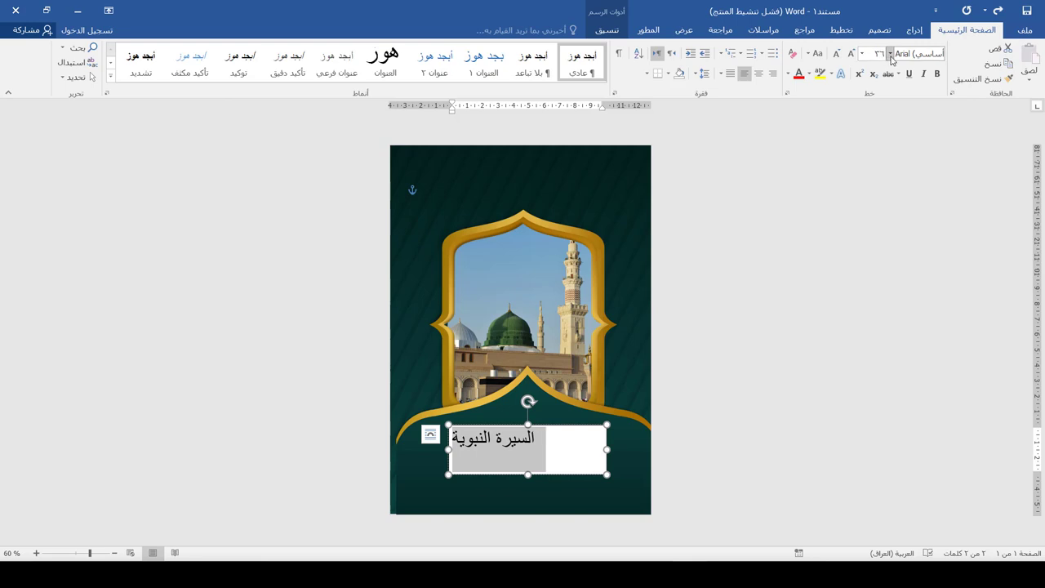
pyautogui.click(890, 53)
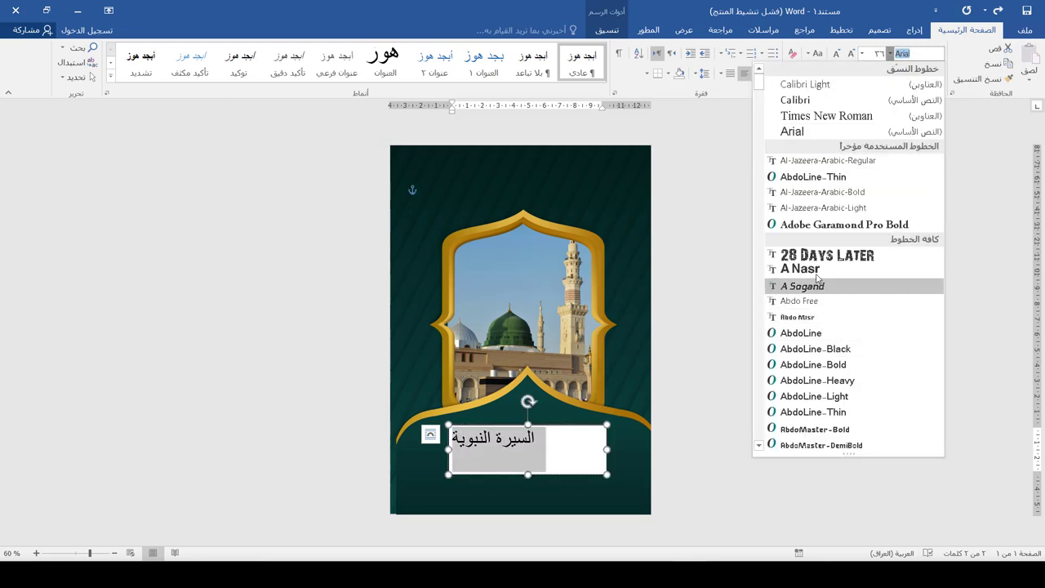
pyautogui.click(863, 193)
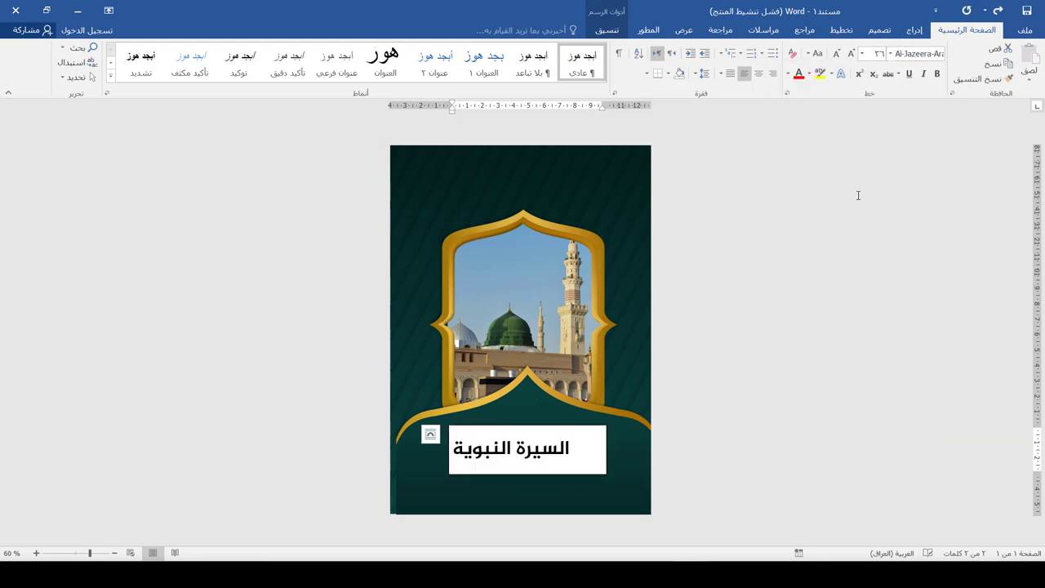
pyautogui.click(850, 55)
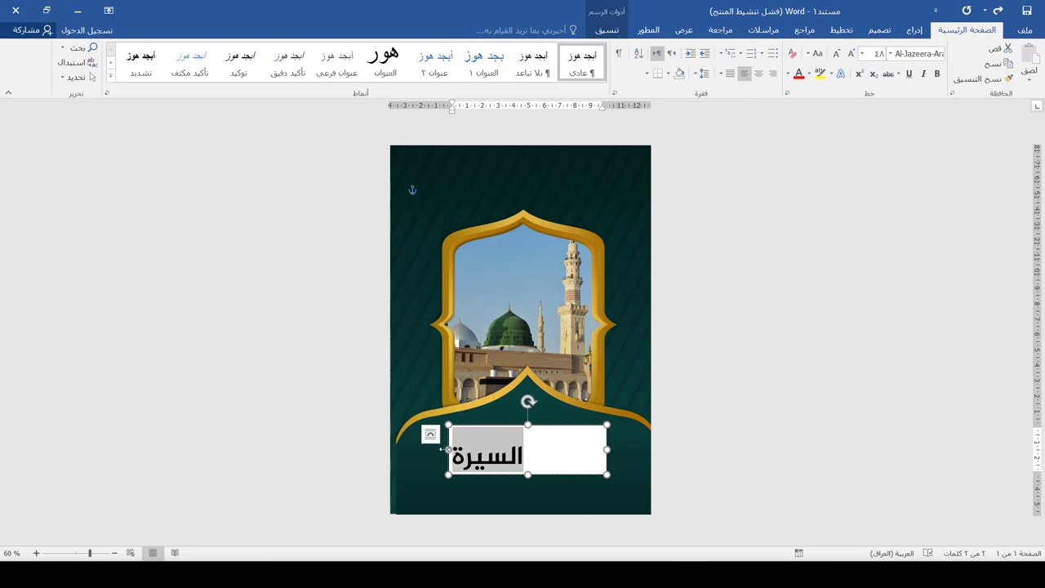
pyautogui.moveTo(426, 452); pyautogui.dragTo(428, 449)
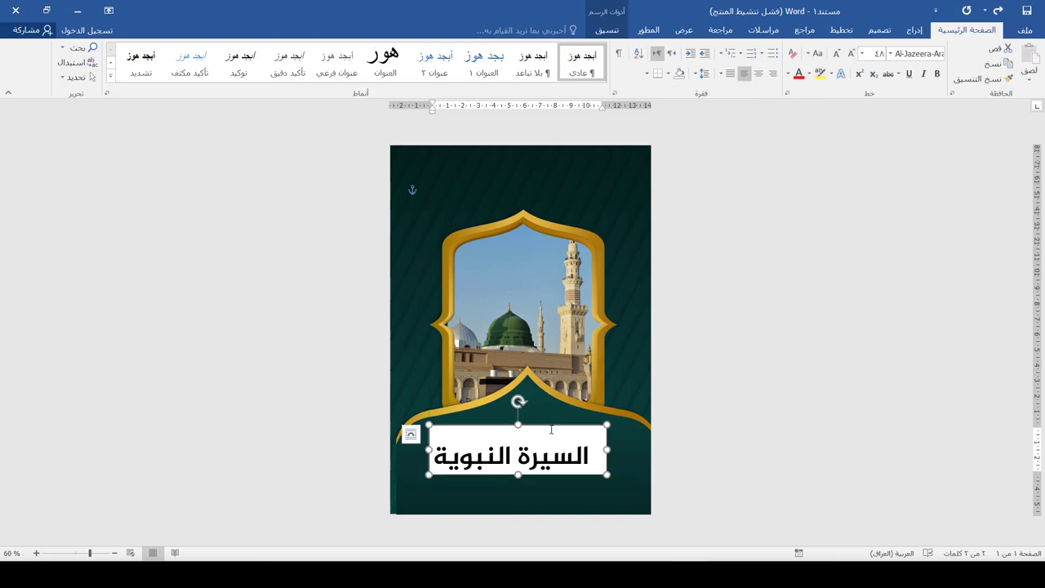
# Step: Give the title box No Fill and No Outline
pyautogui.click(606, 29)
pyautogui.click(717, 47)
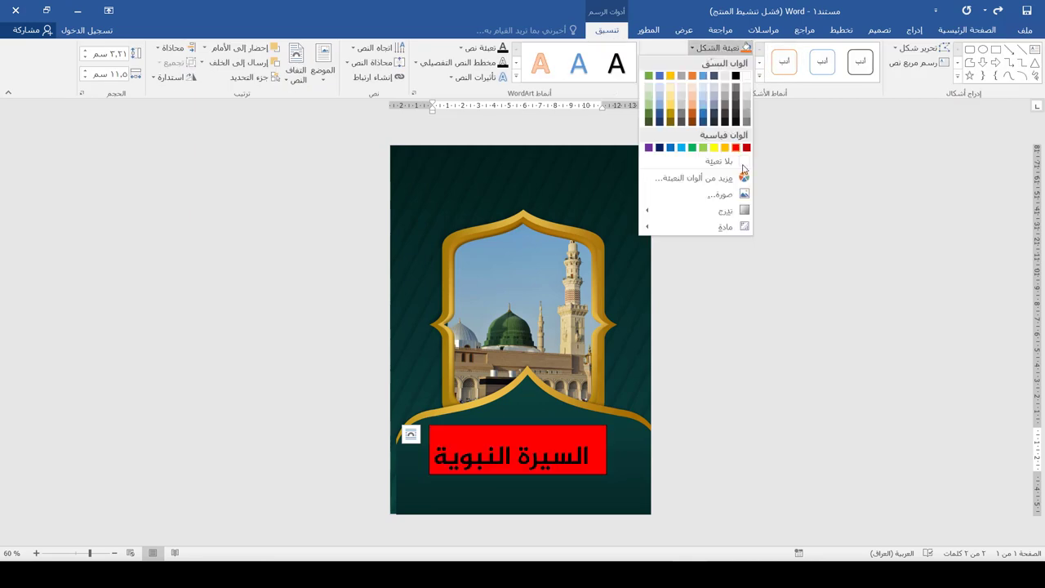
pyautogui.click(745, 75)
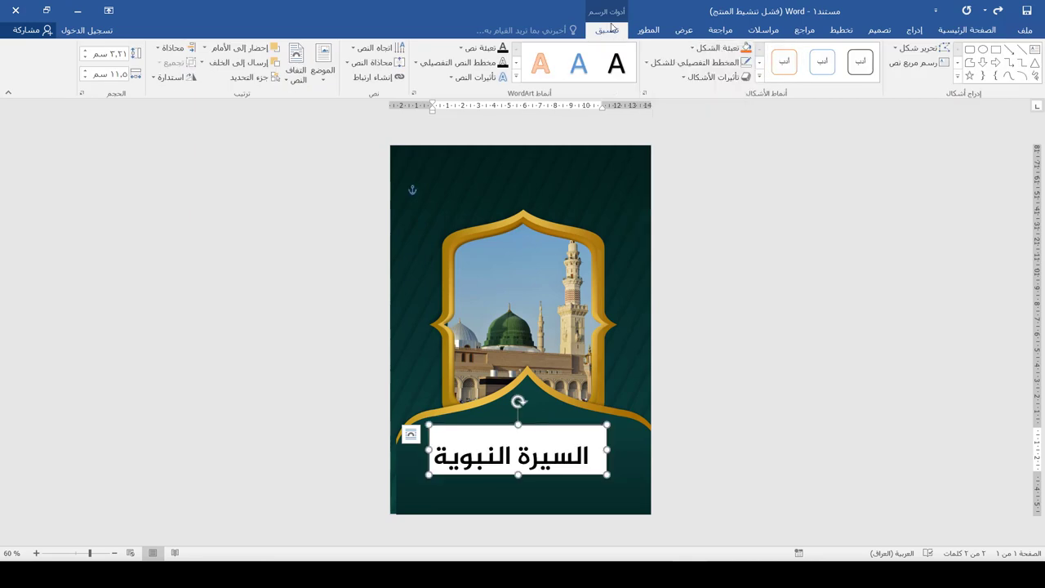
pyautogui.click(718, 47)
pyautogui.click(718, 161)
pyautogui.click(714, 62)
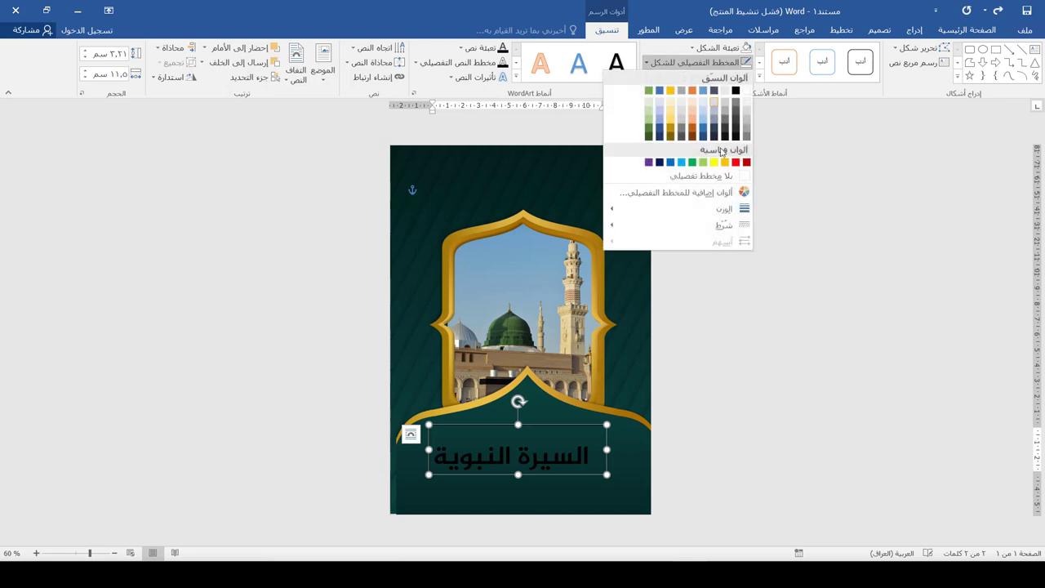
pyautogui.click(721, 178)
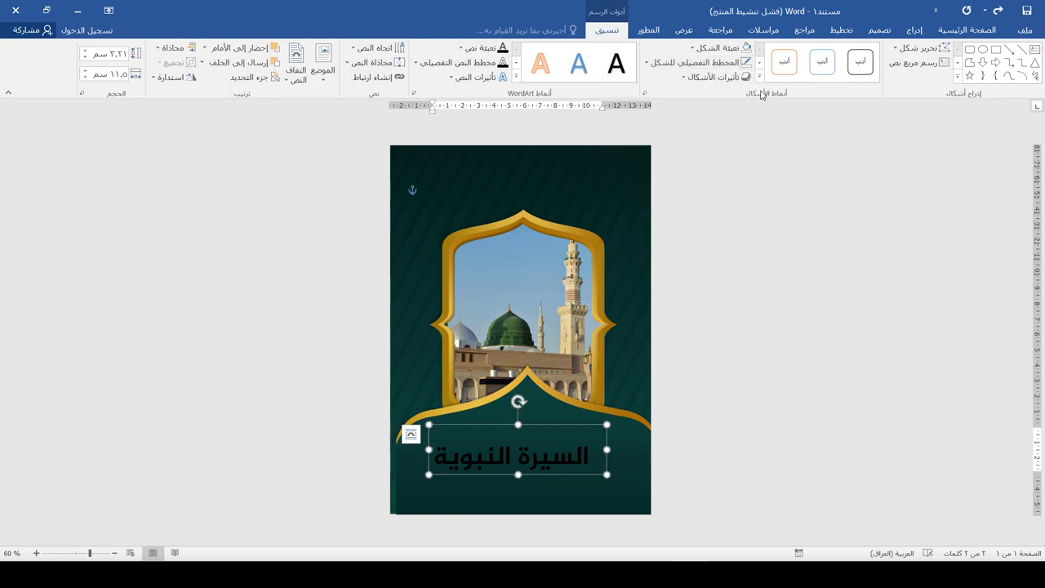
# Step: Make the title text white and position the box over the arch
pyautogui.click(971, 30)
pyautogui.click(788, 77)
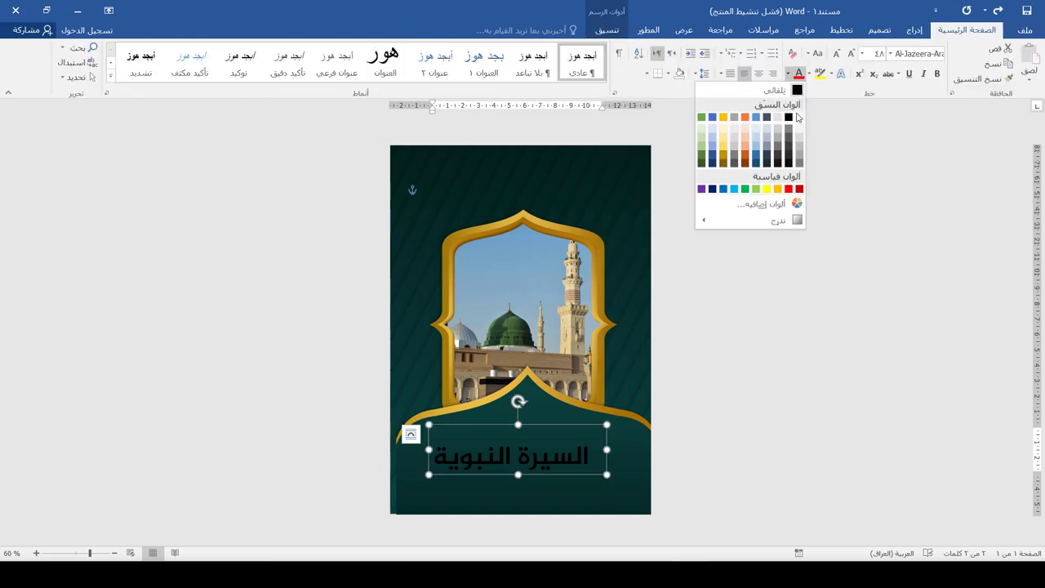
pyautogui.click(798, 119)
pyautogui.moveTo(542, 425); pyautogui.dragTo(555, 410)
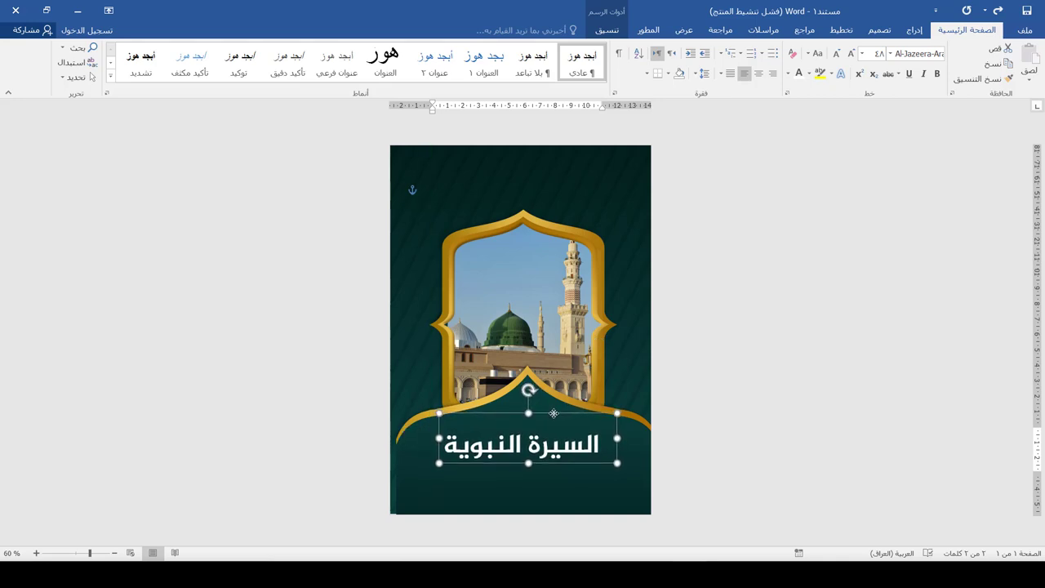
pyautogui.moveTo(554, 413); pyautogui.dragTo(551, 413)
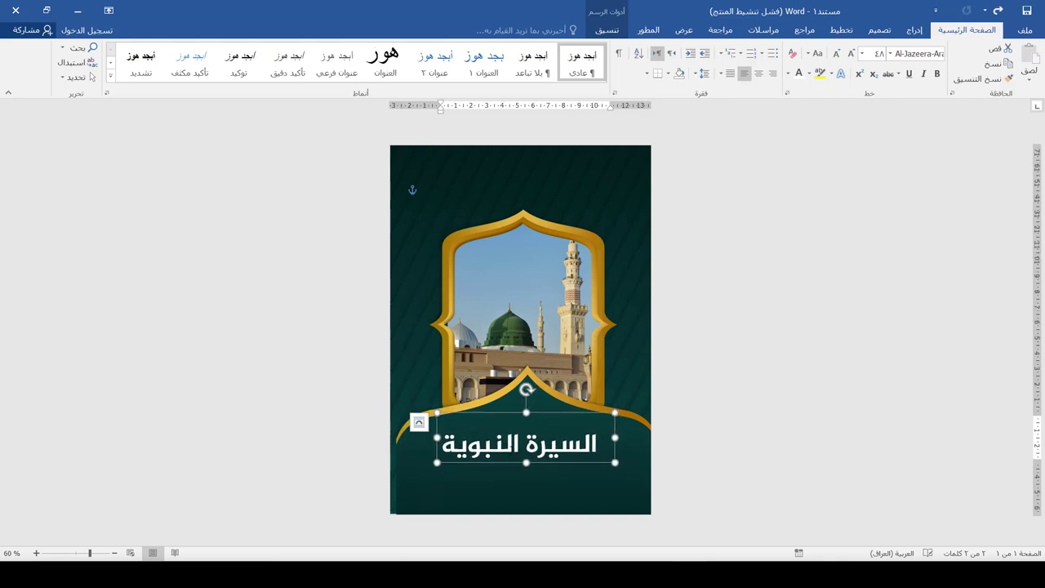
pyautogui.click(534, 488)
pyautogui.click(917, 30)
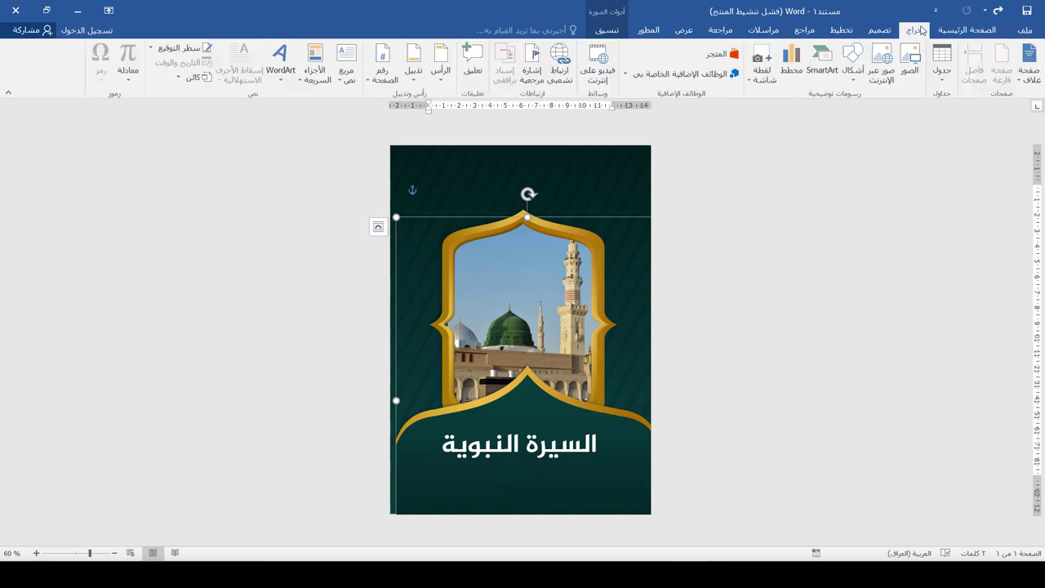
# Step: Insert the gold bar image 2.png in front of text and move it below the title
pyautogui.click(472, 503)
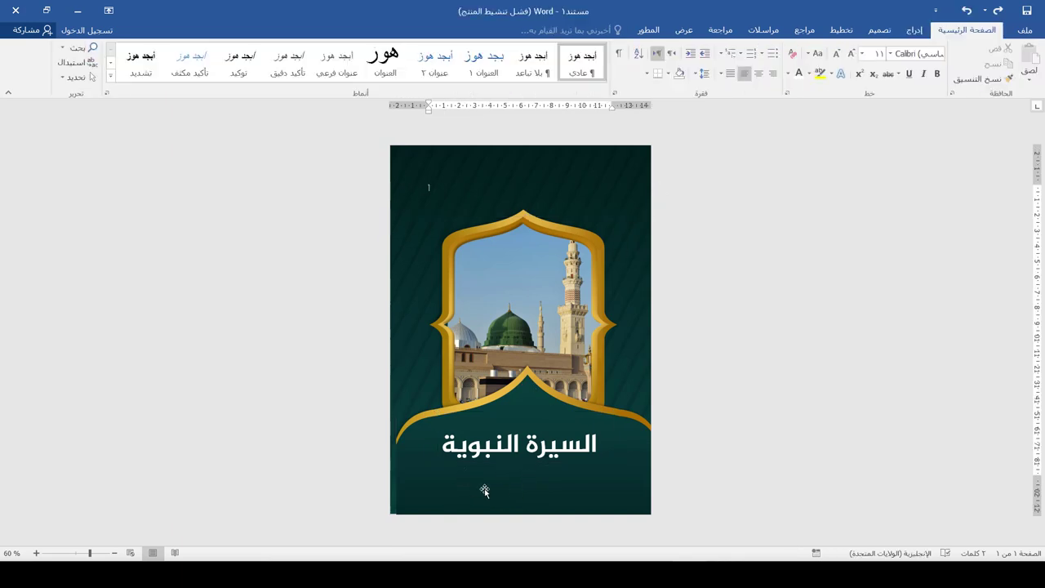
pyautogui.click(917, 30)
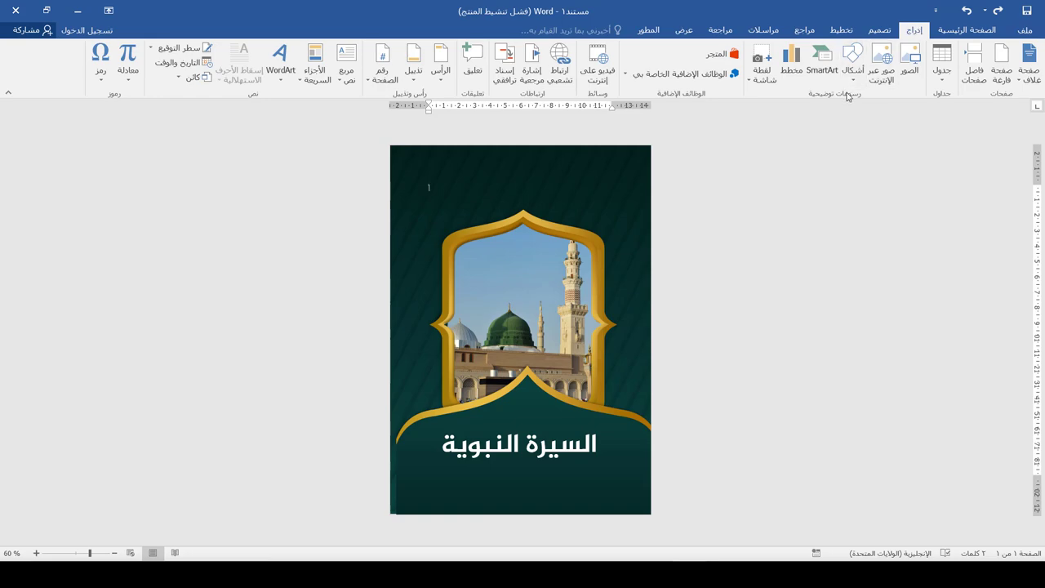
pyautogui.click(909, 61)
pyautogui.click(364, 137)
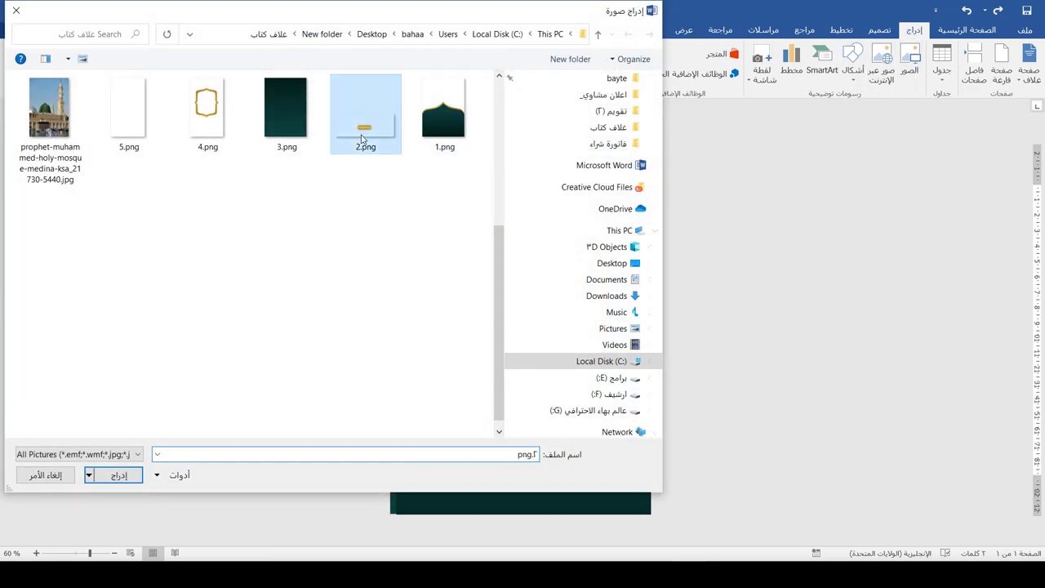
pyautogui.doubleClick(363, 139)
pyautogui.rightClick(464, 184)
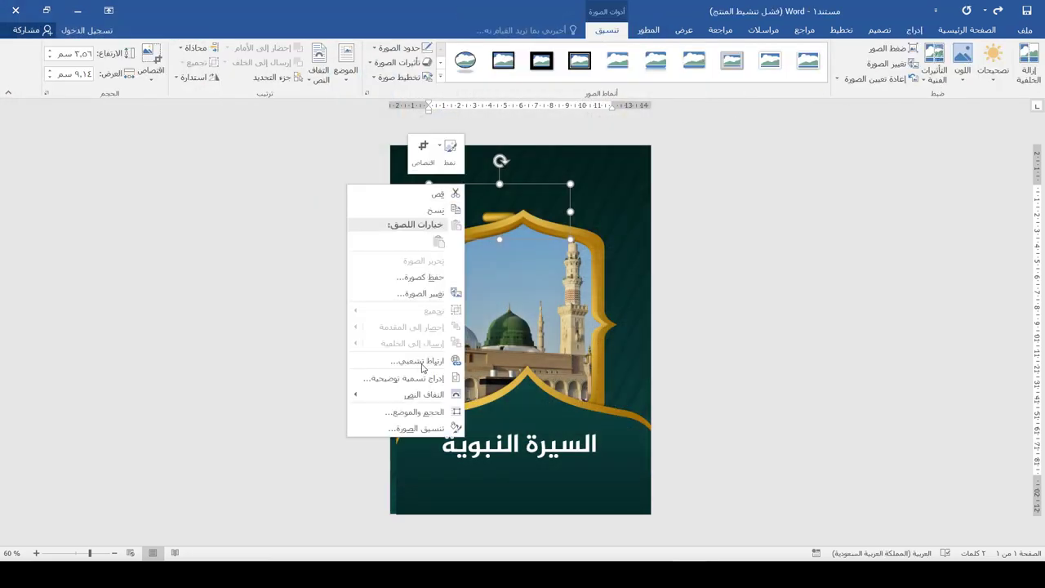
pyautogui.moveTo(417, 396)
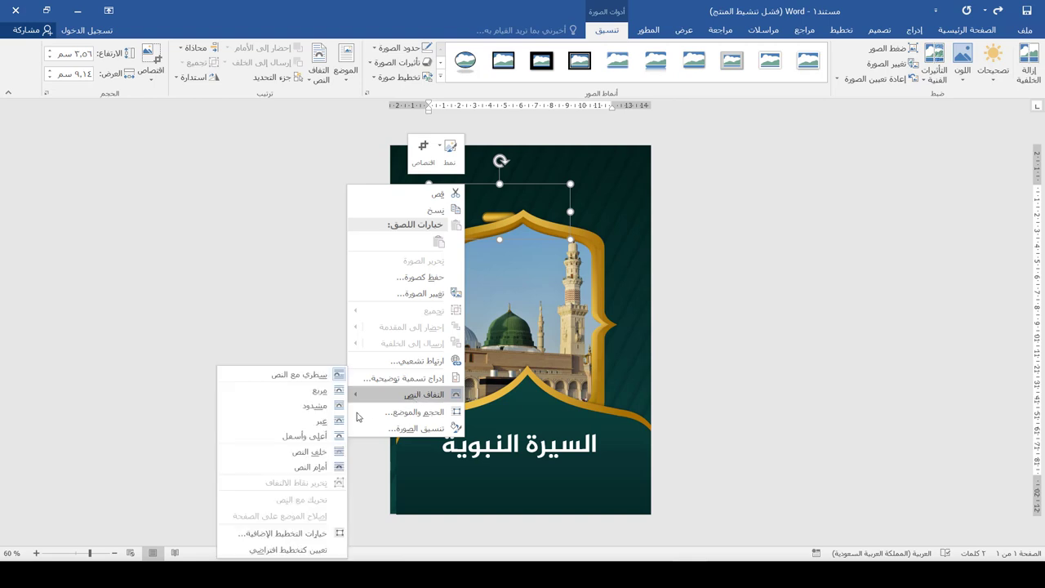
pyautogui.click(304, 471)
pyautogui.moveTo(488, 206); pyautogui.dragTo(449, 468)
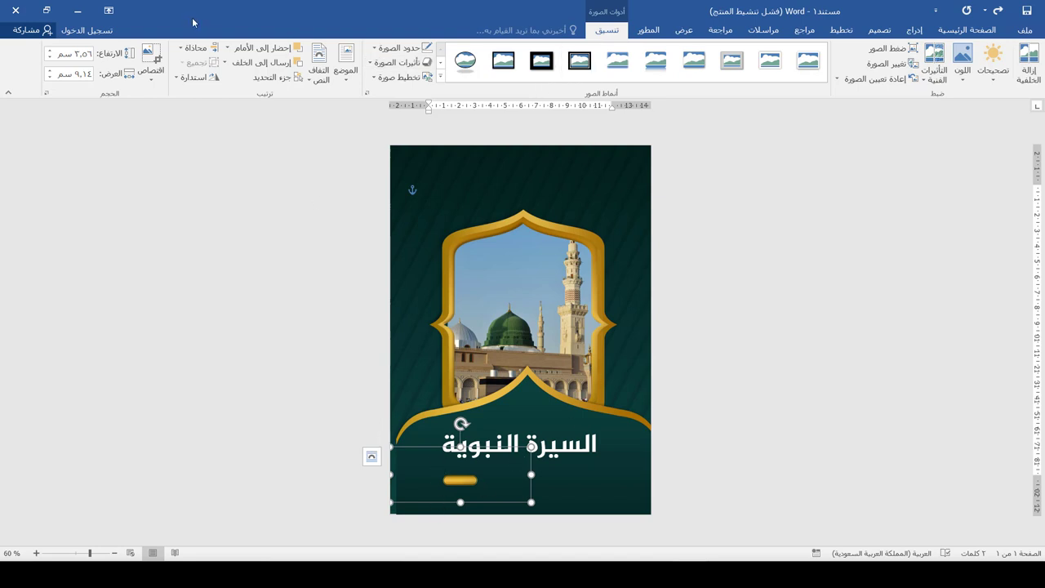
# Step: Crop the gold bar tight and enlarge it into a wide button
pyautogui.click(150, 55)
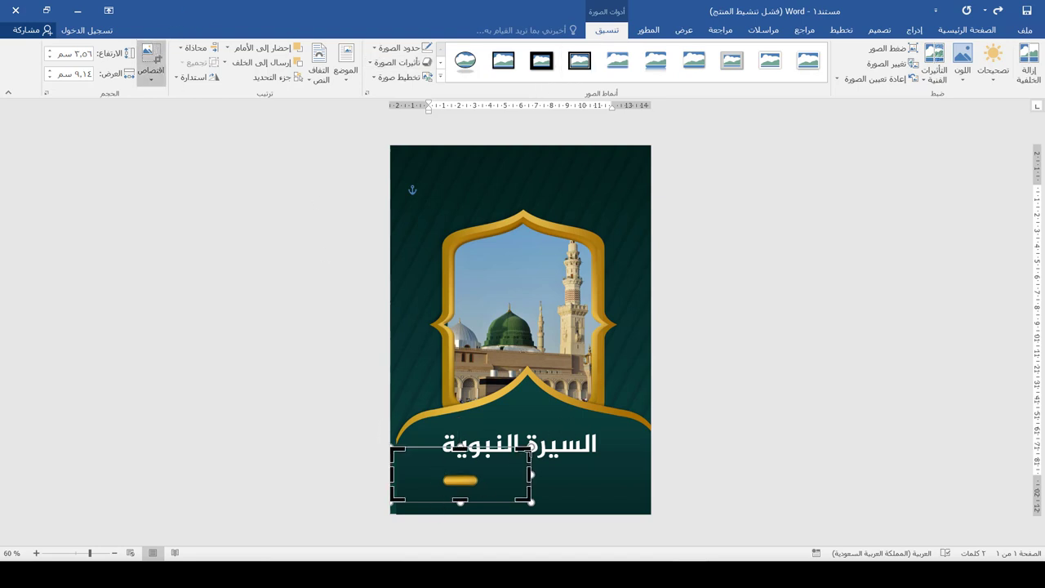
pyautogui.moveTo(529, 449); pyautogui.dragTo(500, 463)
pyautogui.moveTo(392, 500); pyautogui.dragTo(430, 494)
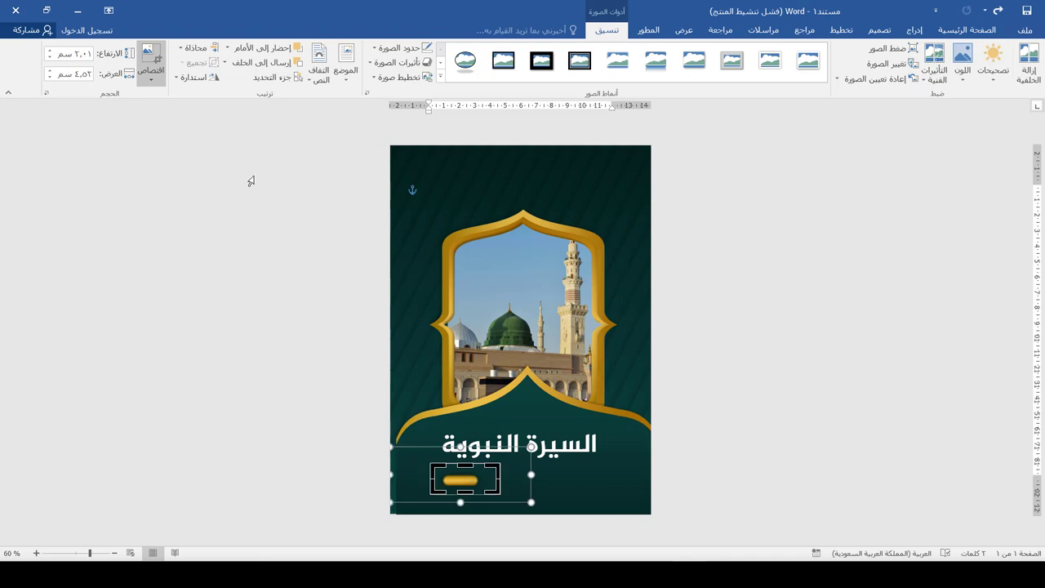
pyautogui.click(251, 180)
pyautogui.click(461, 481)
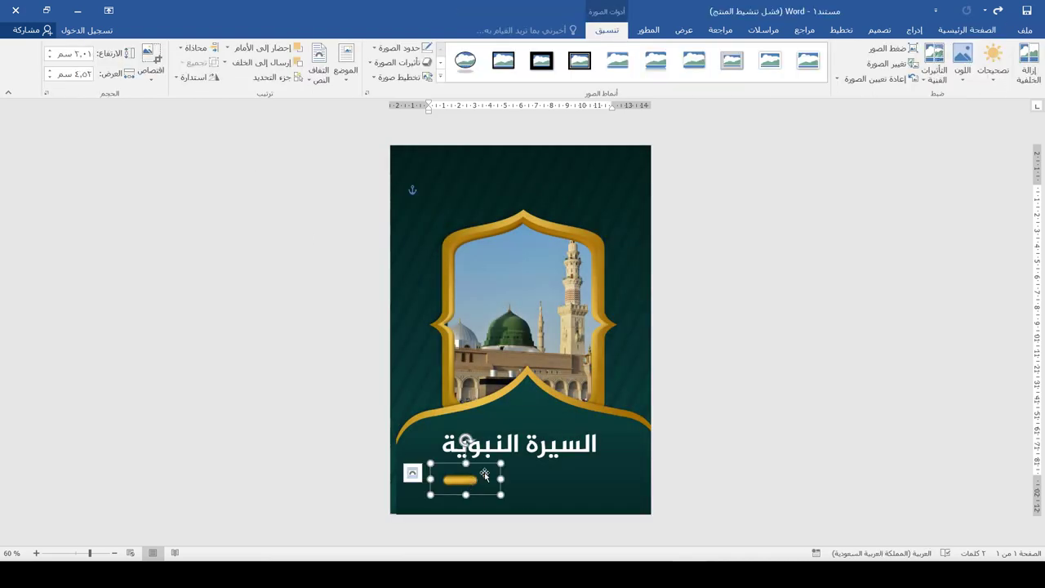
pyautogui.moveTo(500, 463); pyautogui.dragTo(626, 433)
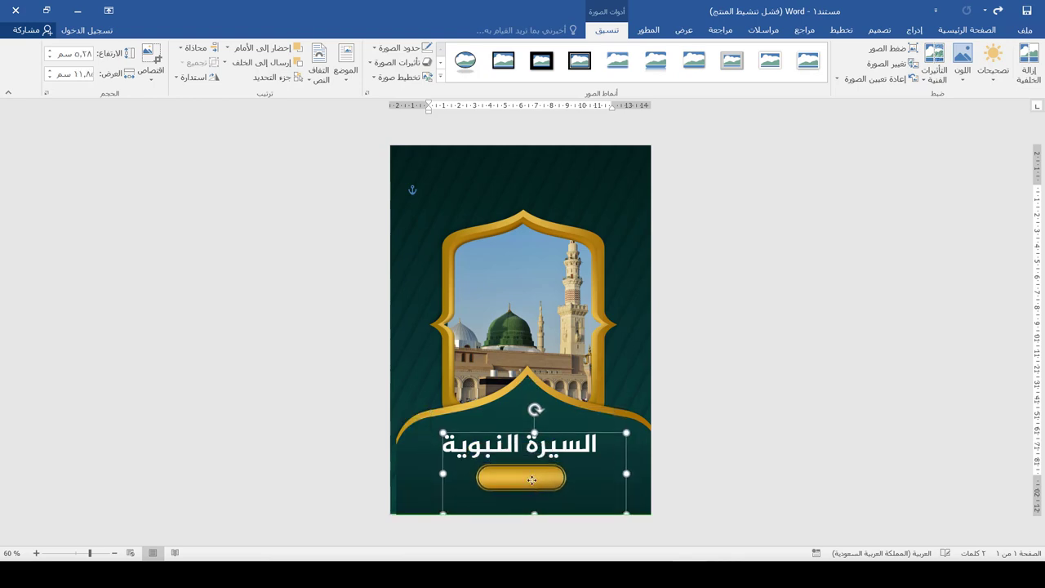
pyautogui.keyDown('ctrl'); pyautogui.scroll(4, 532, 480); pyautogui.keyUp('ctrl')
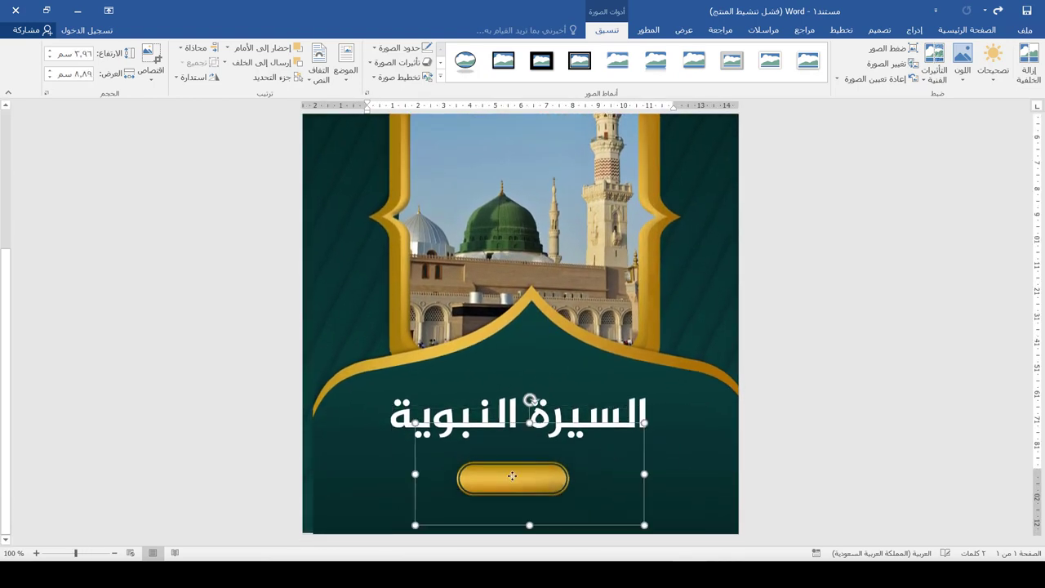
# Step: Draw a text box below the title and type the Arabic author credit line
pyautogui.click(914, 30)
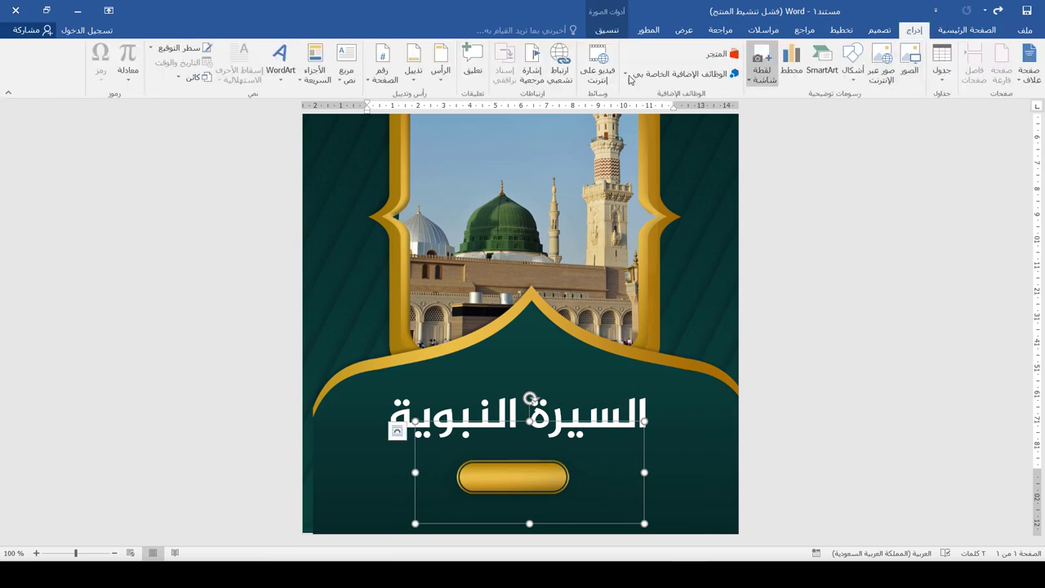
pyautogui.click(346, 69)
pyautogui.click(316, 368)
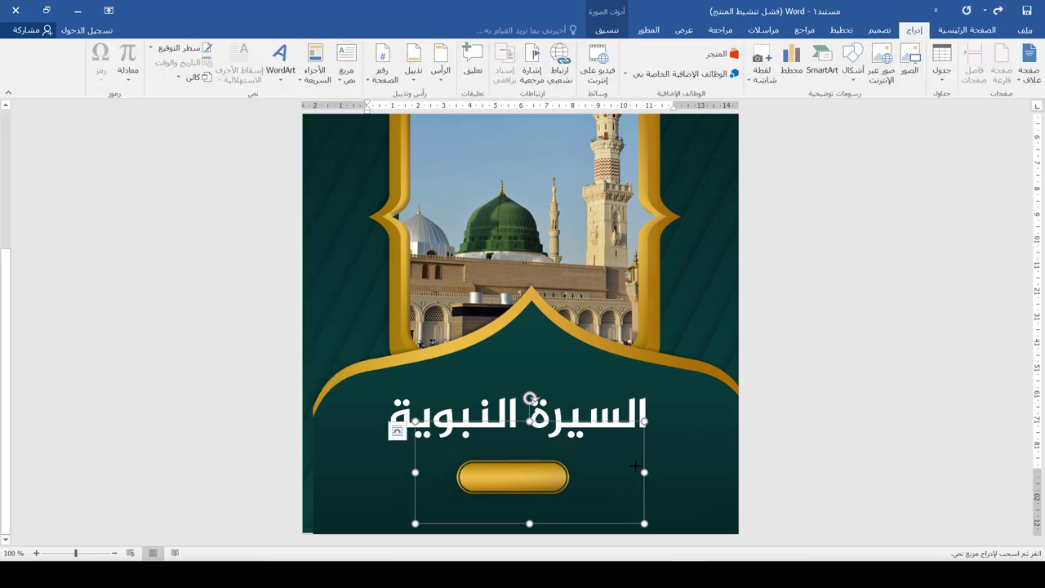
pyautogui.moveTo(451, 460)
pyautogui.mouseDown()
pyautogui.moveTo(443, 494)
pyautogui.moveTo(451, 496)
pyautogui.mouseUp()
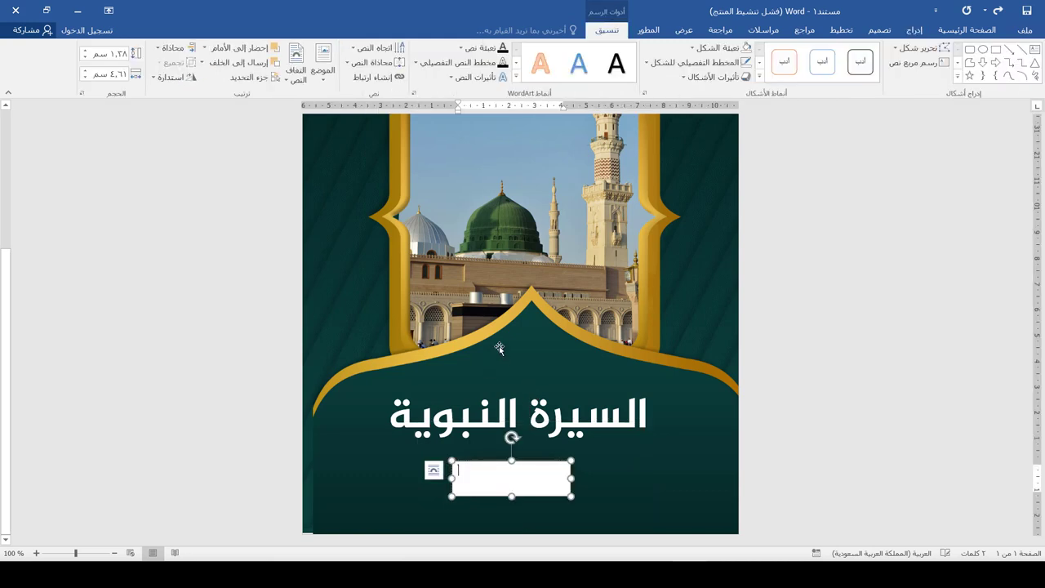
pyautogui.hotkey('alt', 'shift')
pyautogui.write('تاليف | محمد ع')
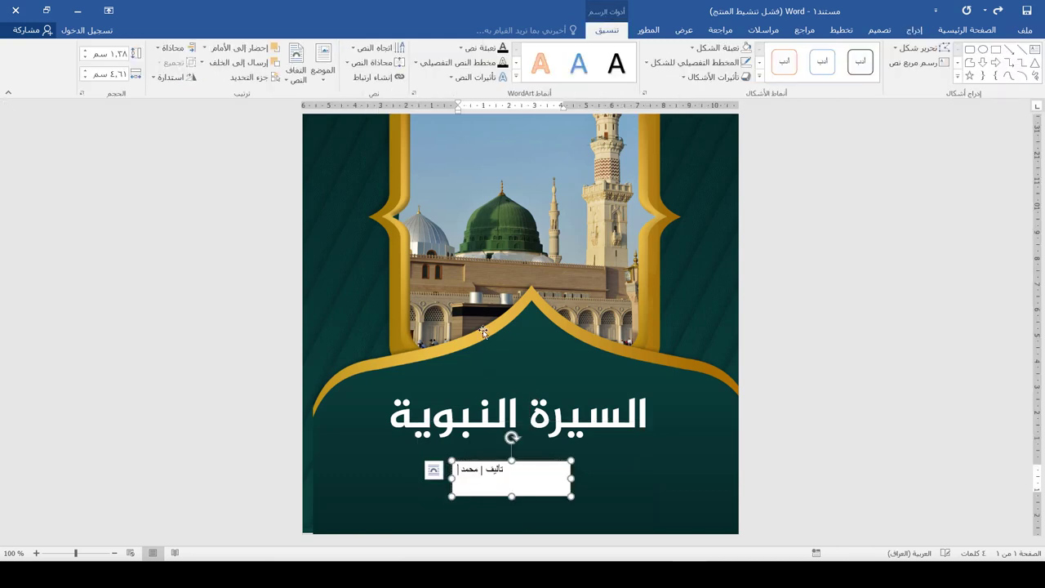
pyautogui.write('بد الله')
# Step: Format the author credit in Al-Jazeera-Arabic-Bold, sized down to 13 to fit one line
pyautogui.hotkey('ctrl', 'a')
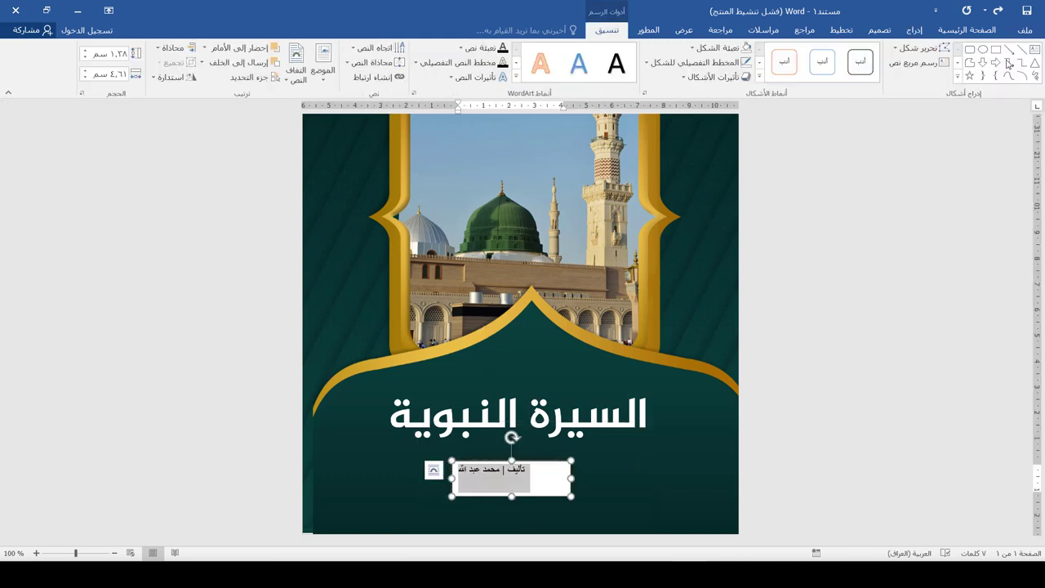
pyautogui.click(968, 30)
pyautogui.click(851, 55)
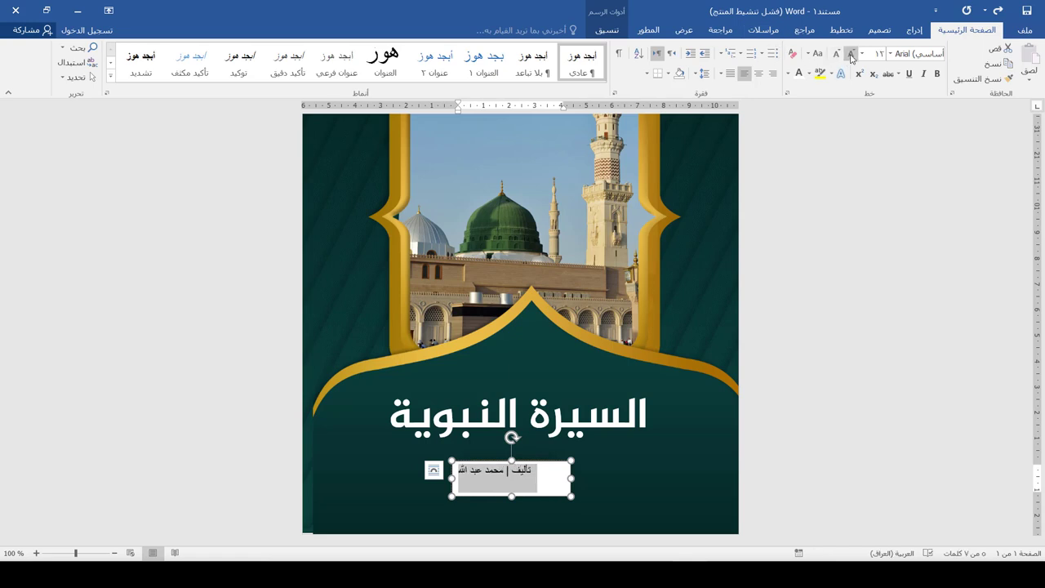
pyautogui.click(851, 54)
pyautogui.click(850, 55)
pyautogui.click(889, 53)
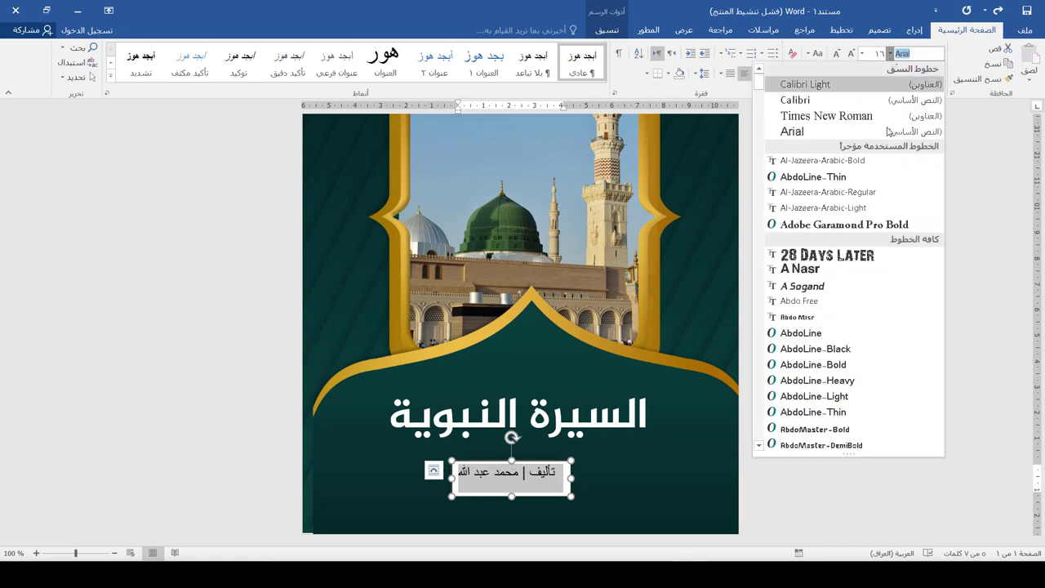
pyautogui.click(821, 160)
pyautogui.click(836, 54)
pyautogui.click(836, 54)
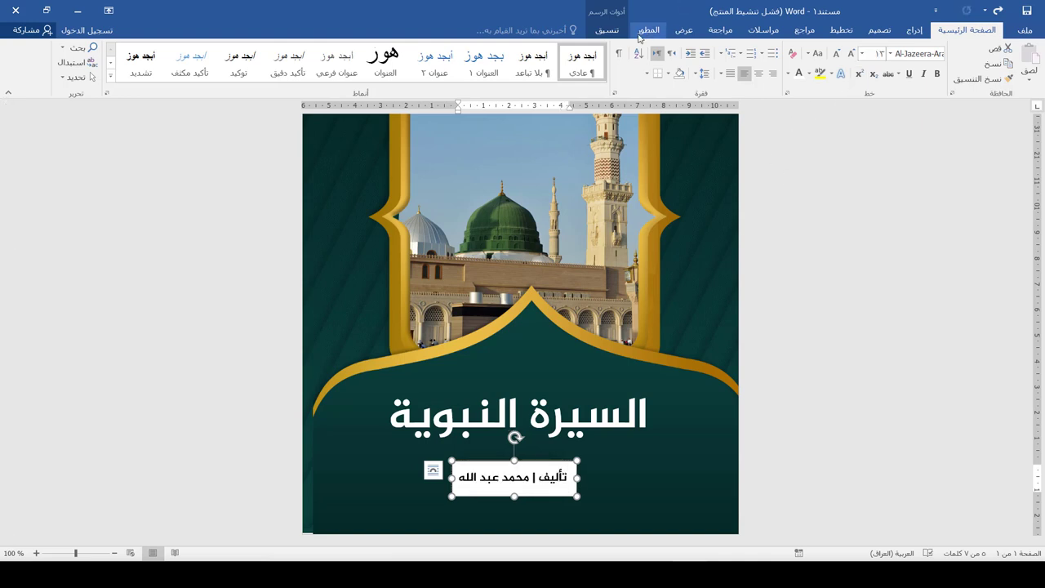
# Step: Remove the fill and outline from the author text box
pyautogui.click(607, 29)
pyautogui.click(731, 50)
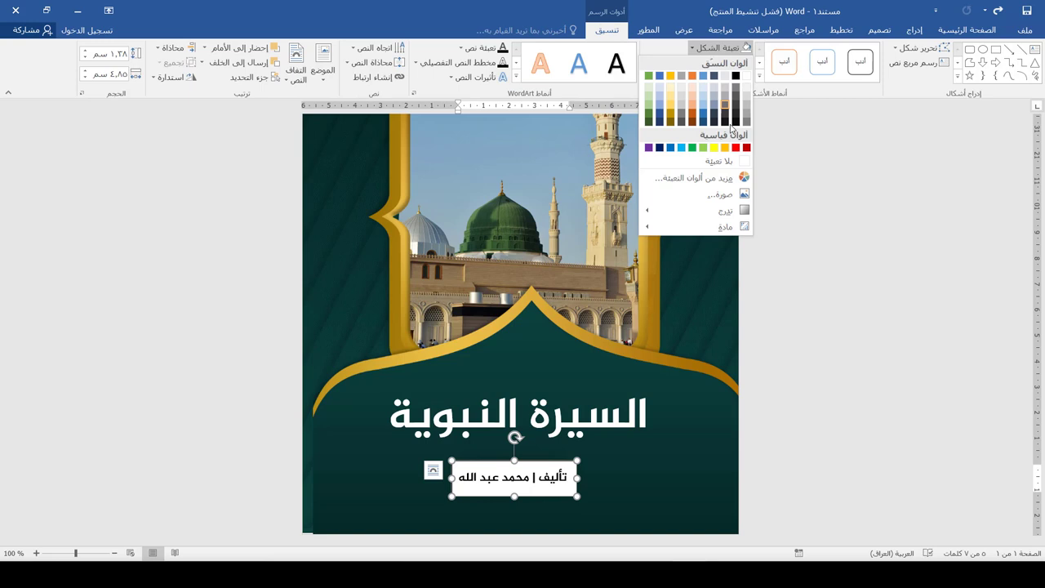
pyautogui.click(726, 148)
pyautogui.click(719, 67)
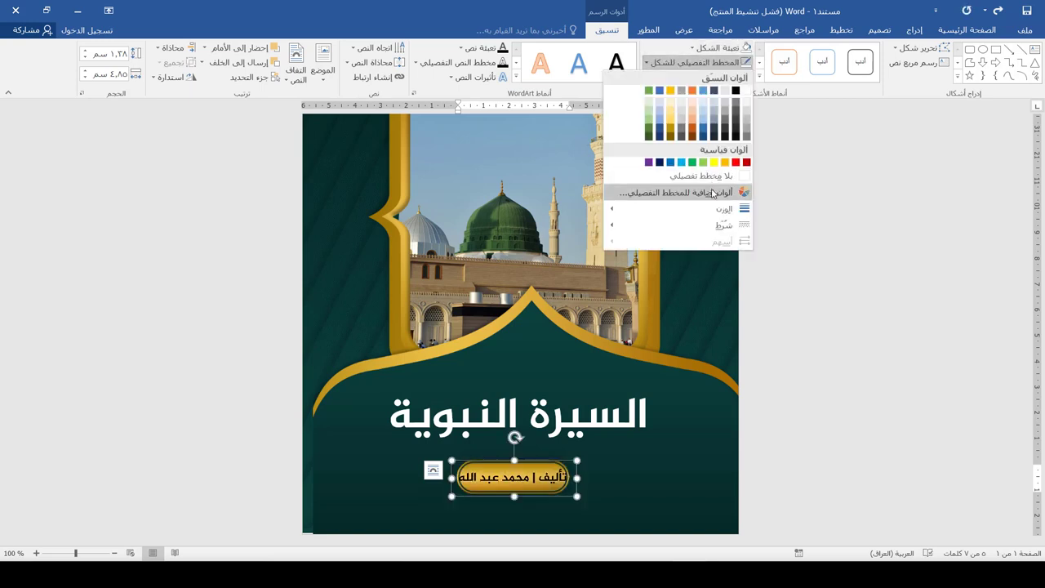
pyautogui.click(714, 177)
# Step: Set the author text colour to Automatic and move its box off the gold button
pyautogui.click(966, 30)
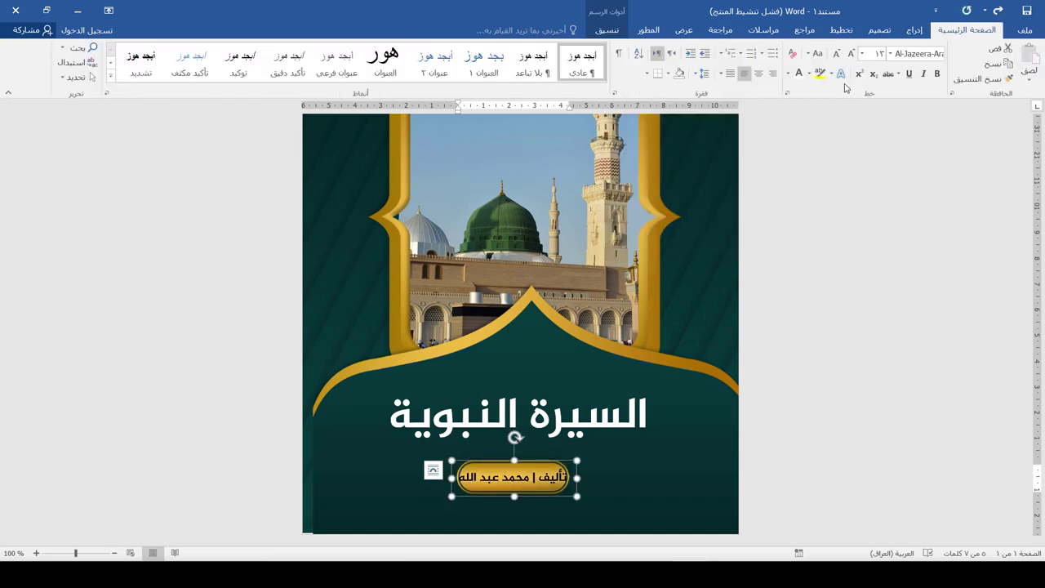
pyautogui.click(799, 75)
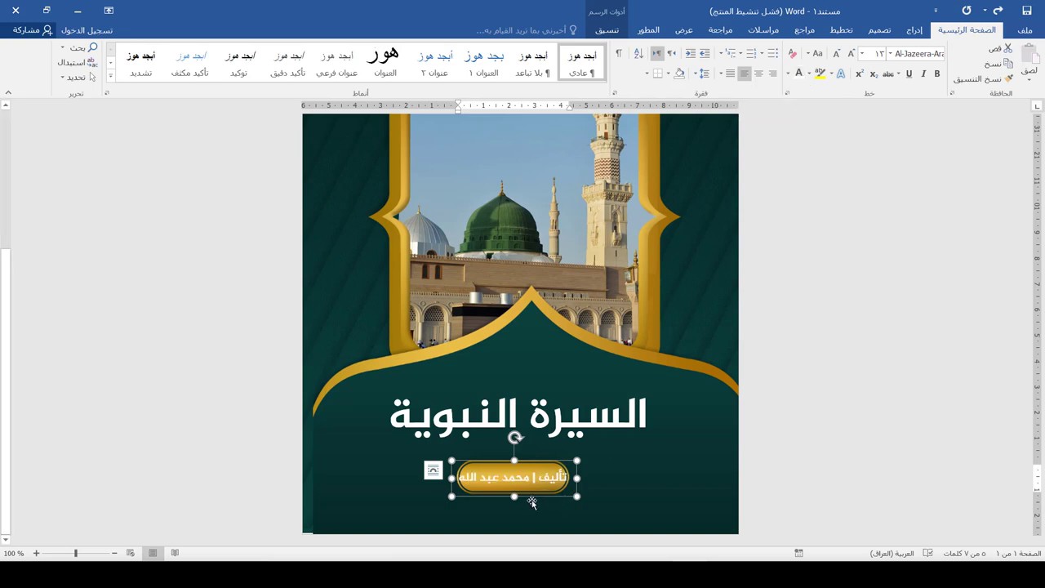
pyautogui.click(788, 73)
pyautogui.click(797, 91)
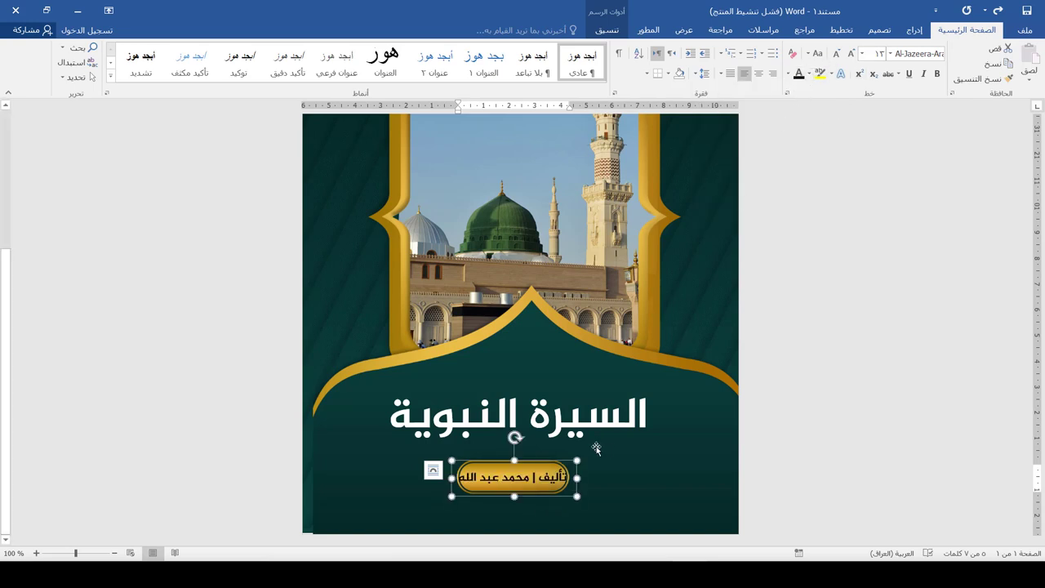
pyautogui.moveTo(595, 440); pyautogui.dragTo(450, 419)
pyautogui.click(517, 482)
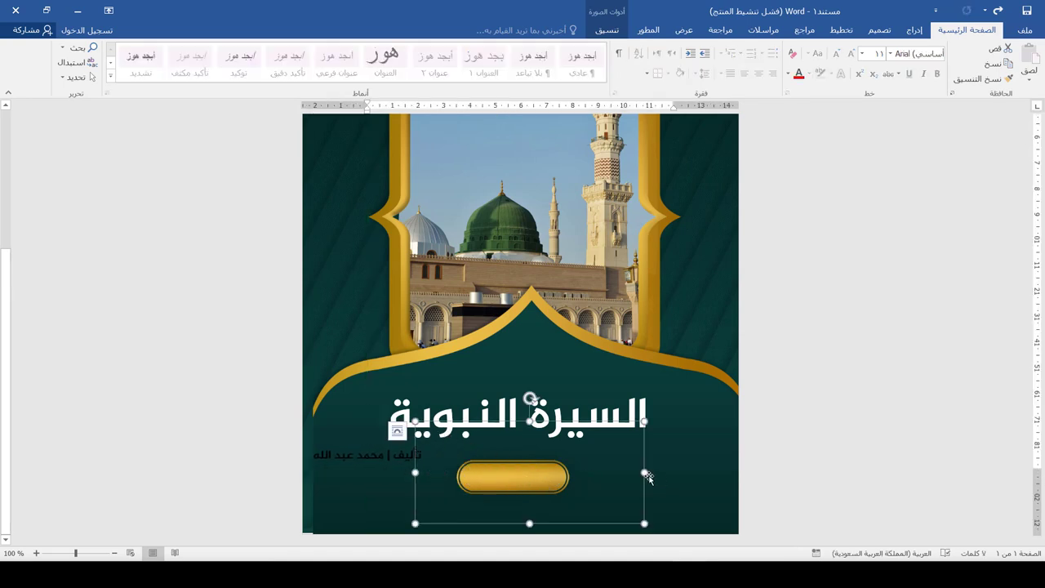
# Step: Widen the gold button and shift it under the author credit so the text sits centred
pyautogui.moveTo(644, 471); pyautogui.dragTo(718, 478)
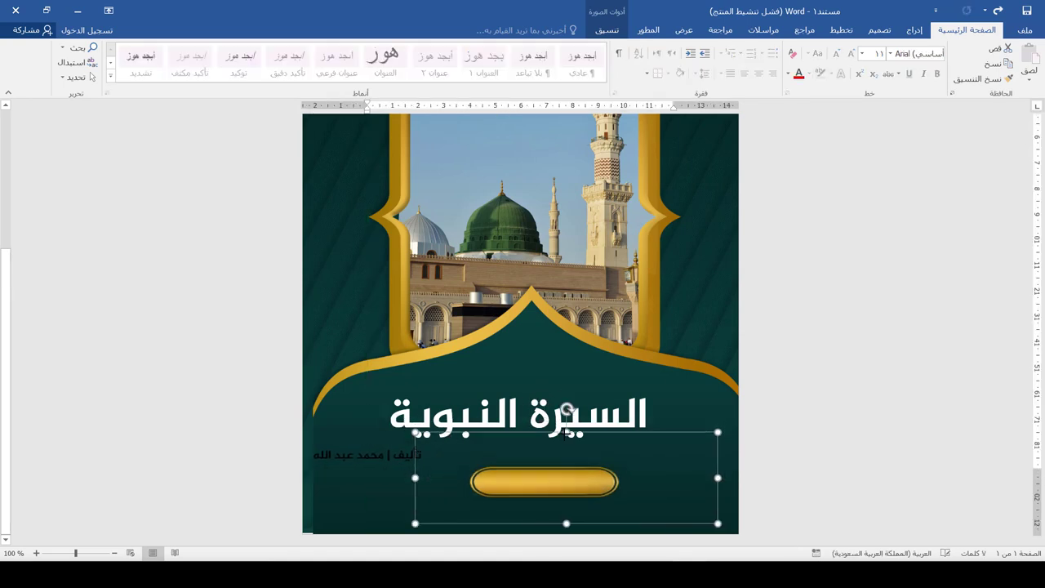
pyautogui.moveTo(555, 483); pyautogui.dragTo(541, 473)
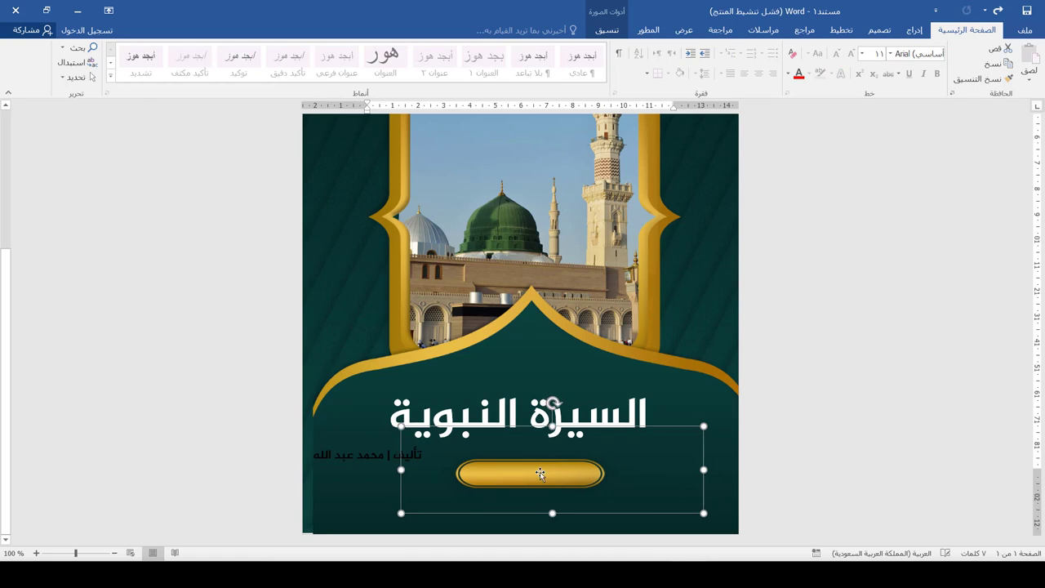
pyautogui.scroll(-4, 510, 195)
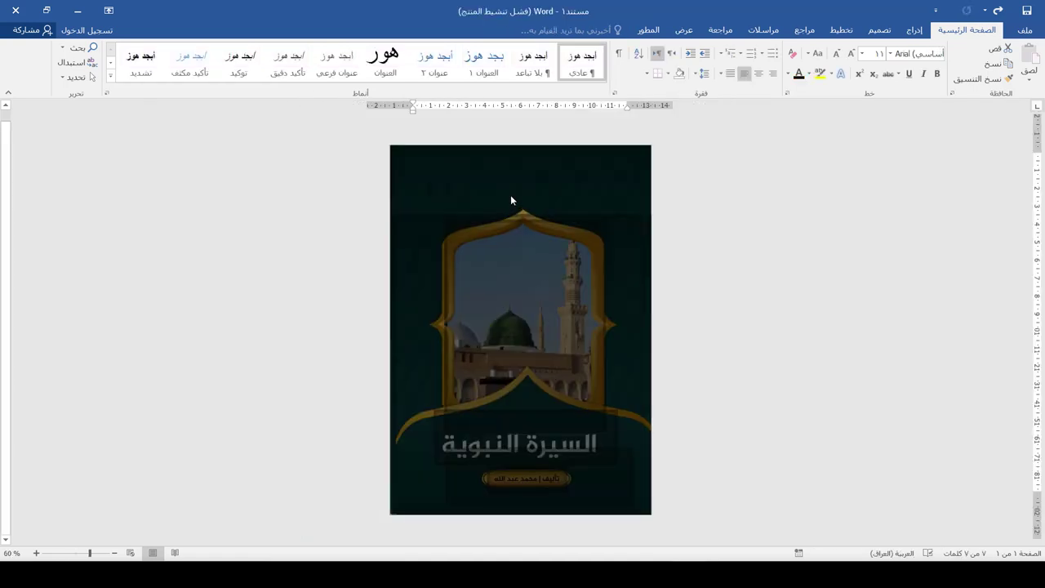
pyautogui.hotkey('alt', 'shift')
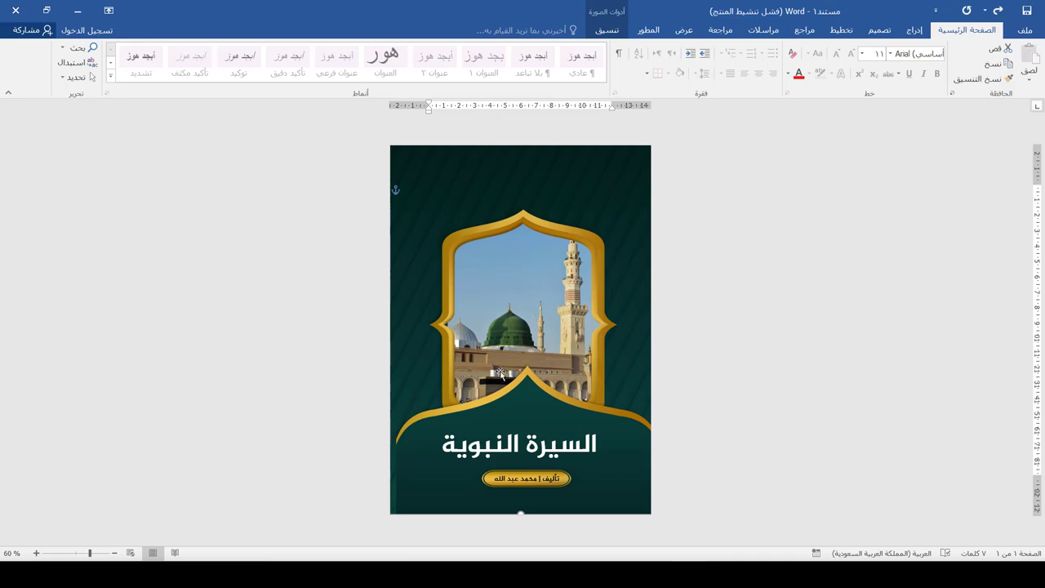
pyautogui.click(585, 261)
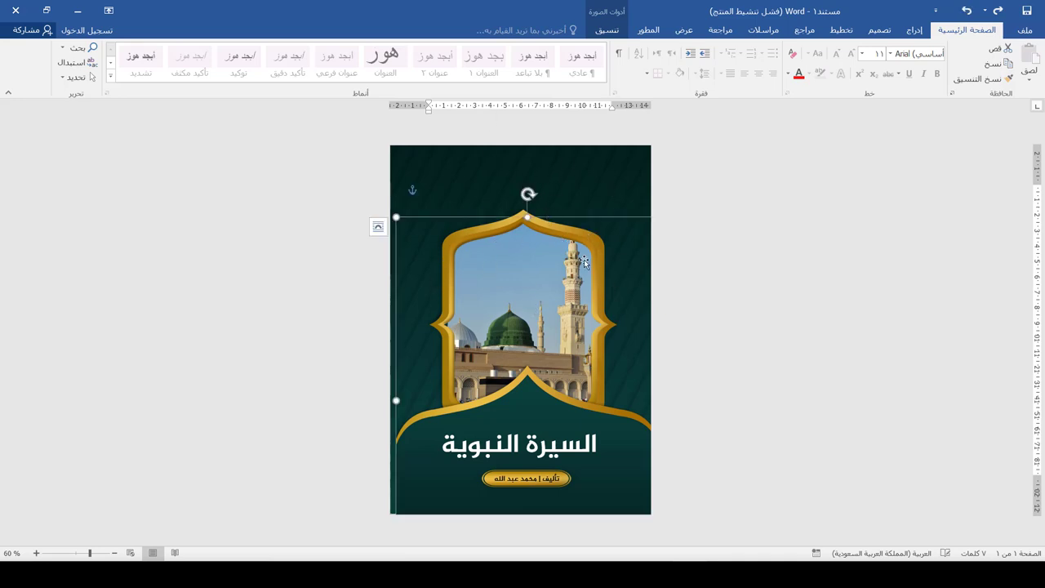
pyautogui.click(616, 162)
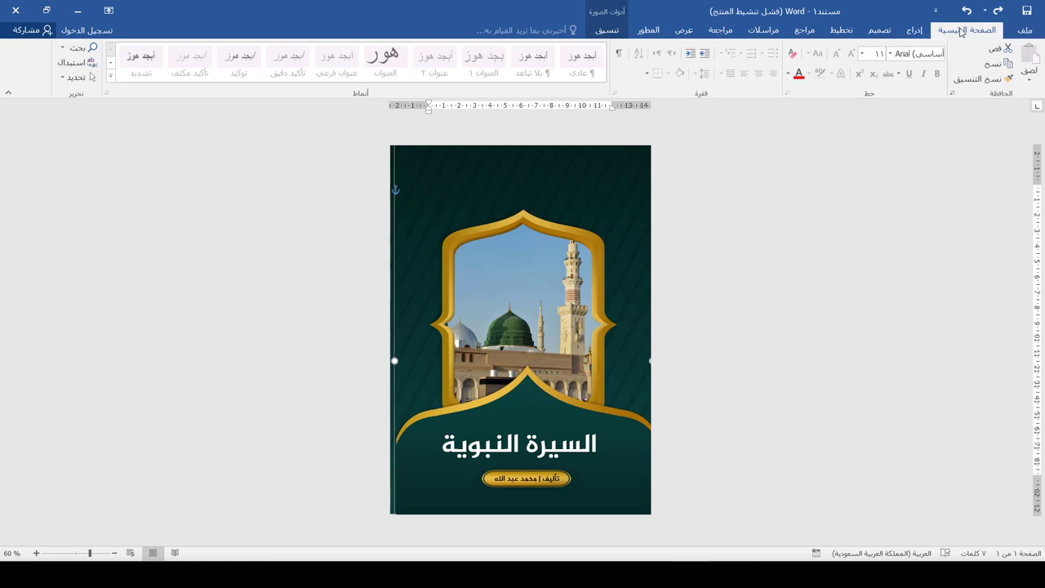
# Step: In the Selection Pane, hide the author box, title, gold button, arch and background
pyautogui.click(82, 77)
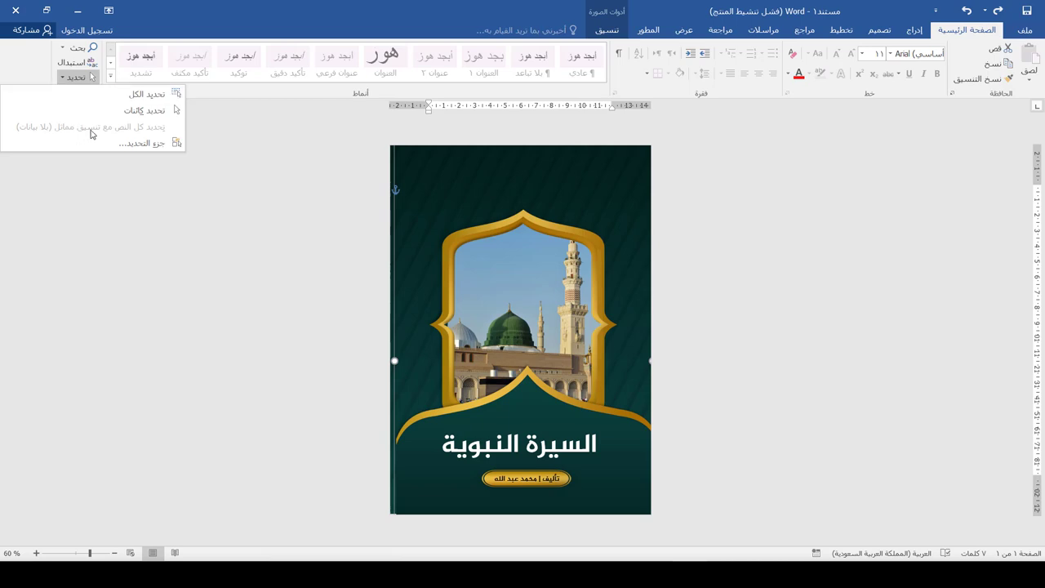
pyautogui.click(137, 145)
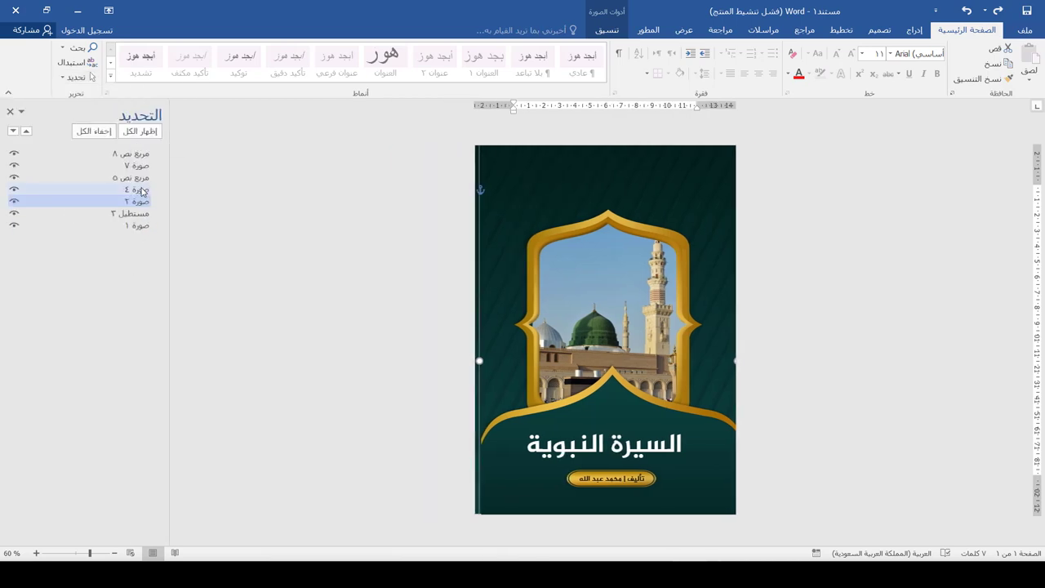
pyautogui.moveTo(15, 227); pyautogui.dragTo(6, 169)
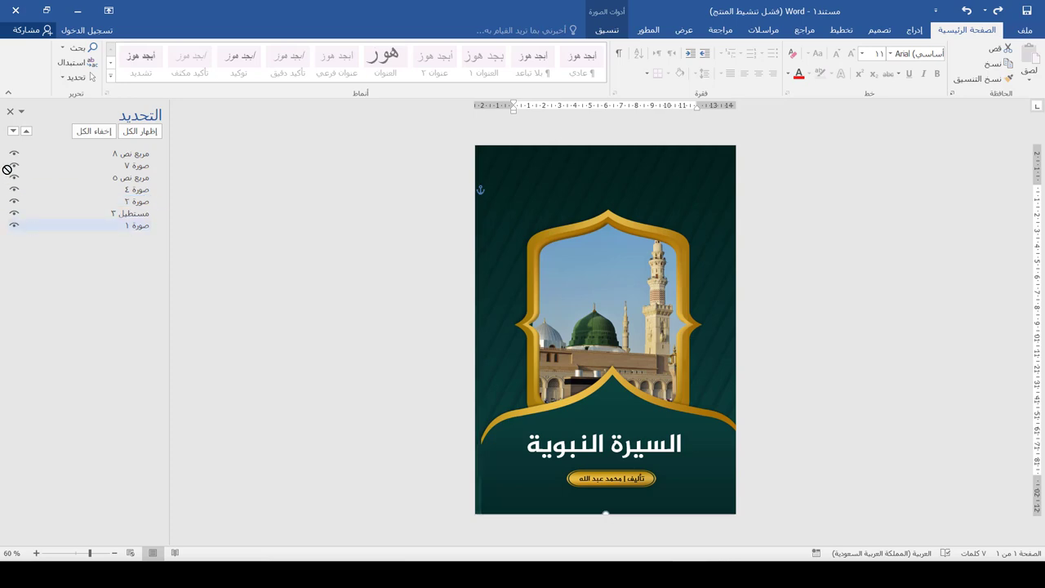
pyautogui.click(13, 153)
pyautogui.click(24, 165)
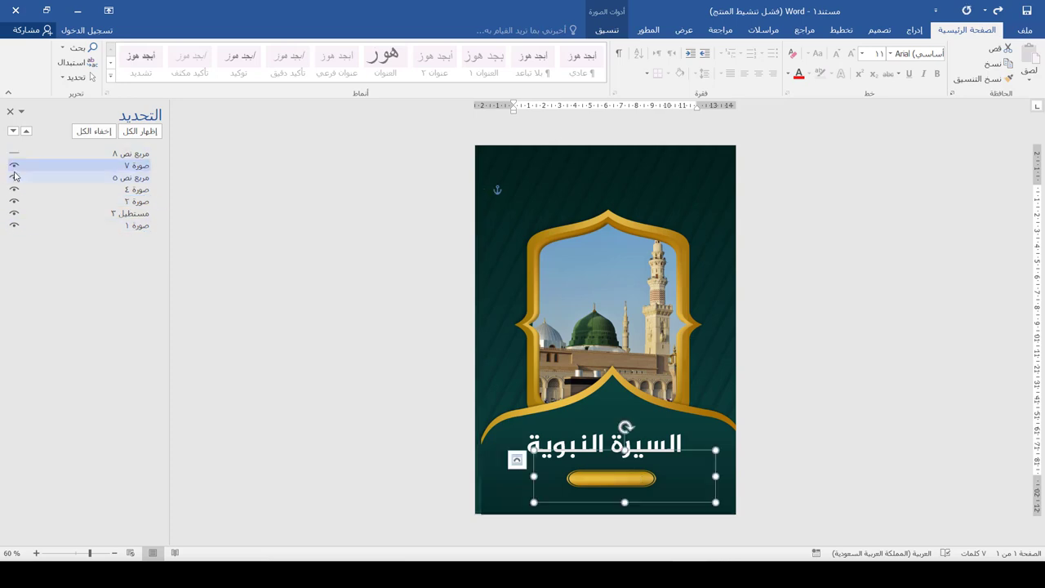
pyautogui.click(14, 177)
pyautogui.click(14, 165)
pyautogui.click(13, 190)
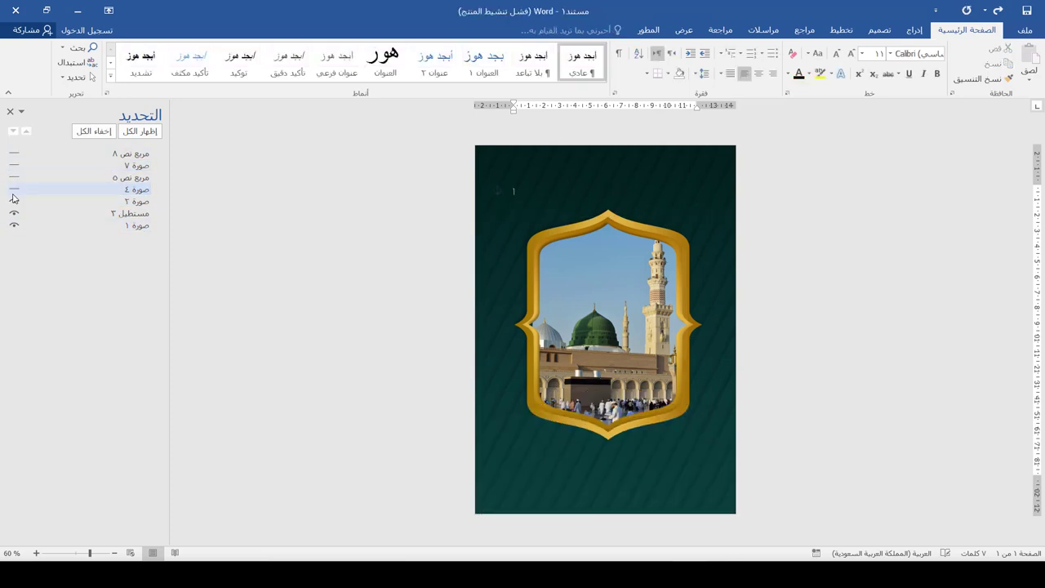
pyautogui.click(14, 226)
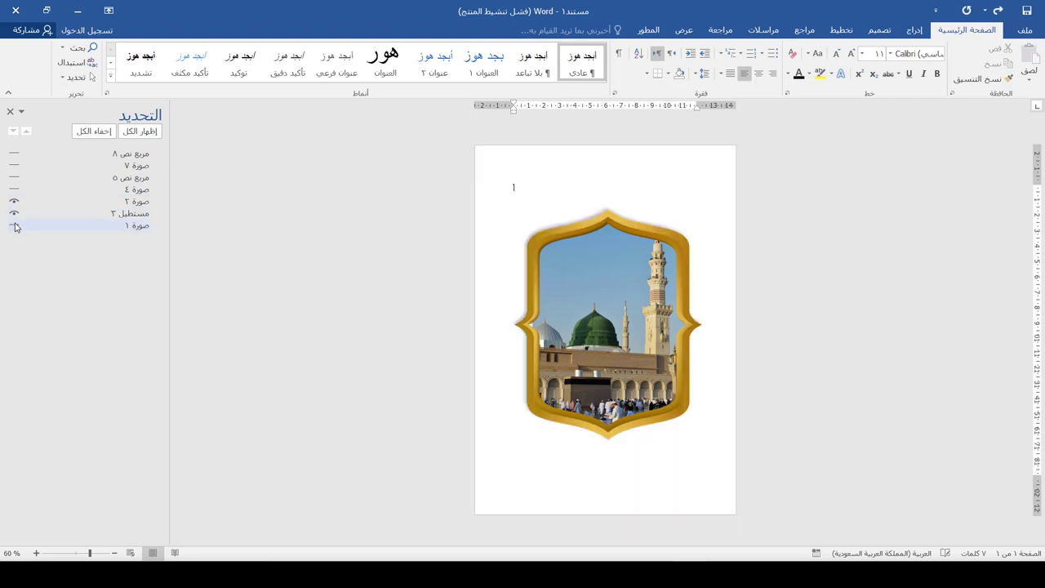
# Step: Select the mosque photo and gold frame together and move them slightly higher
pyautogui.click(133, 202)
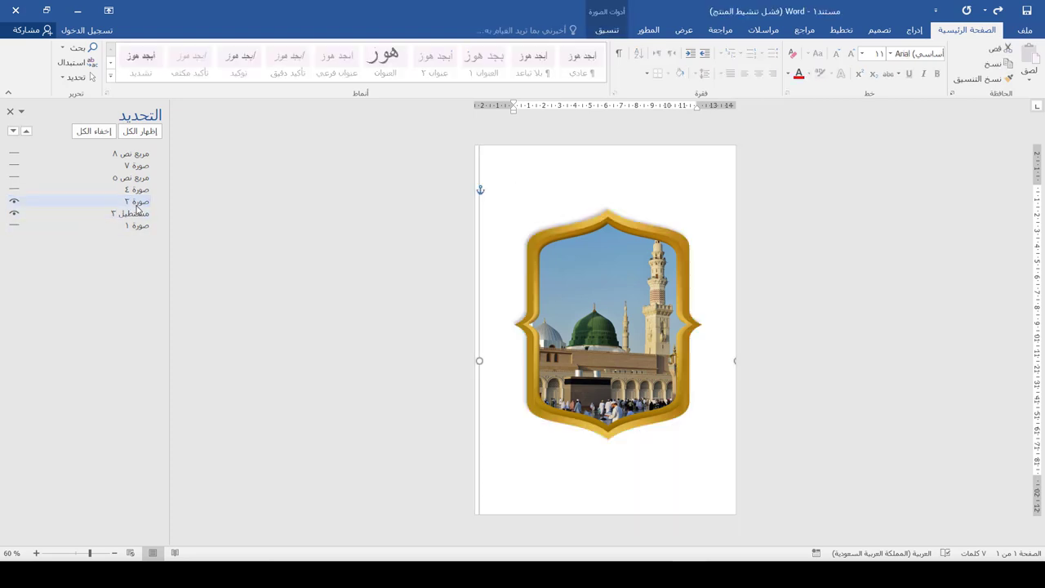
pyautogui.keyDown('ctrl'); pyautogui.click(133, 213); pyautogui.keyUp('ctrl')
pyautogui.keyDown('ctrl'); pyautogui.click(133, 213); pyautogui.keyUp('ctrl')
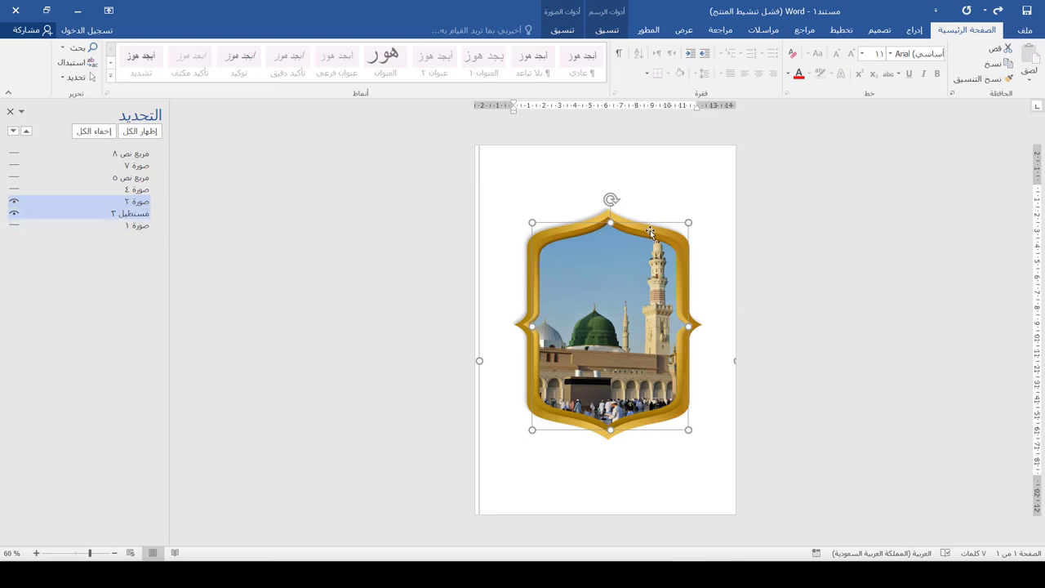
pyautogui.moveTo(647, 225); pyautogui.dragTo(645, 204)
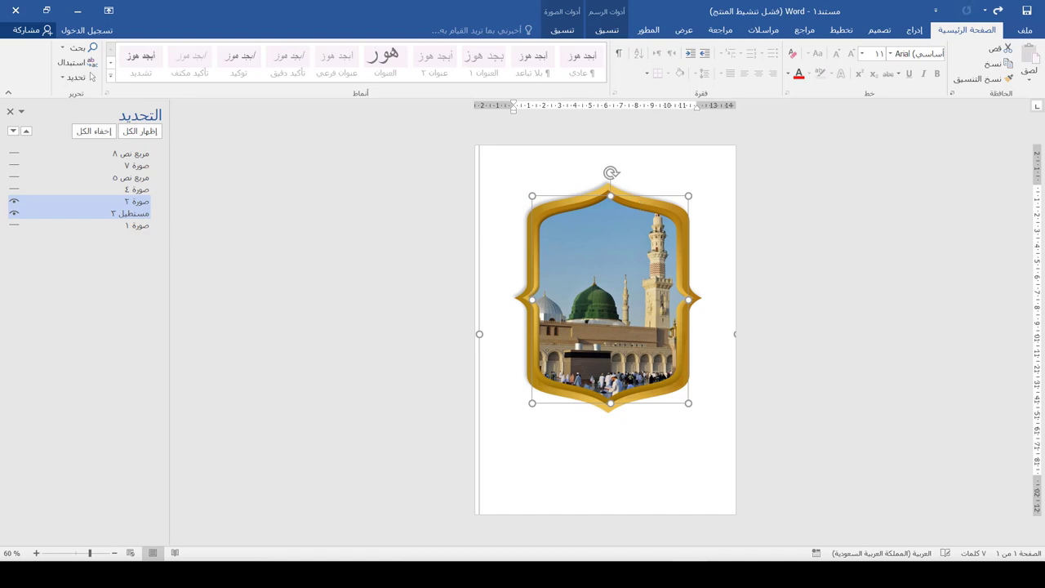
# Step: Show the author box, title, gold button, arch and background again
pyautogui.click(14, 157)
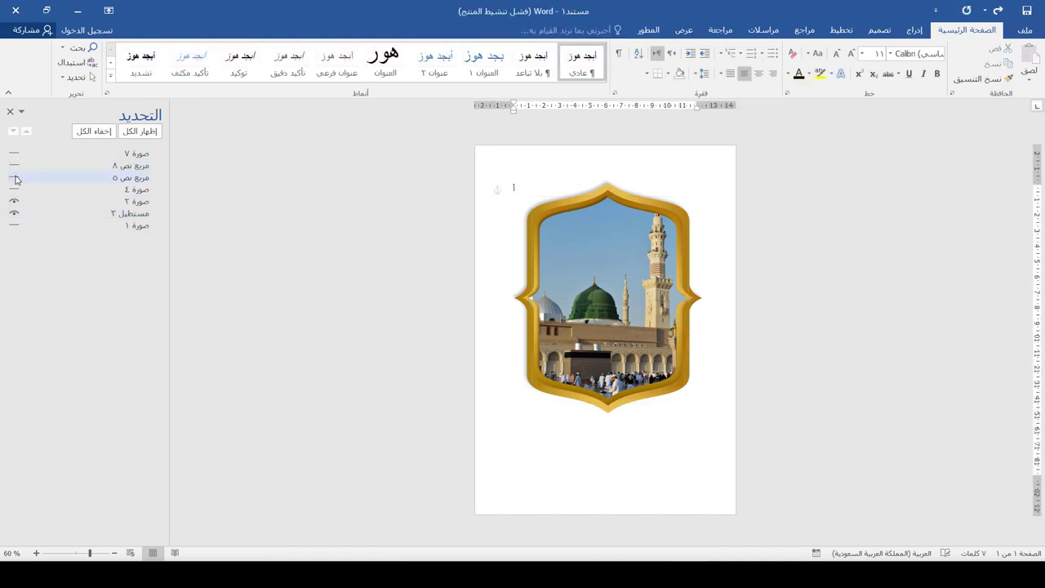
pyautogui.click(14, 163)
pyautogui.click(14, 154)
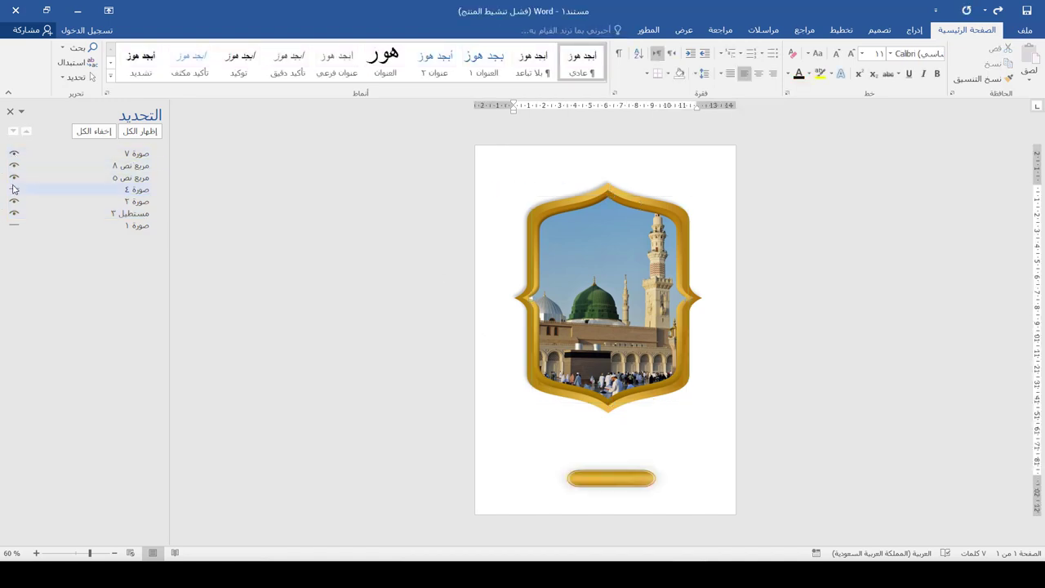
pyautogui.click(13, 190)
pyautogui.click(14, 224)
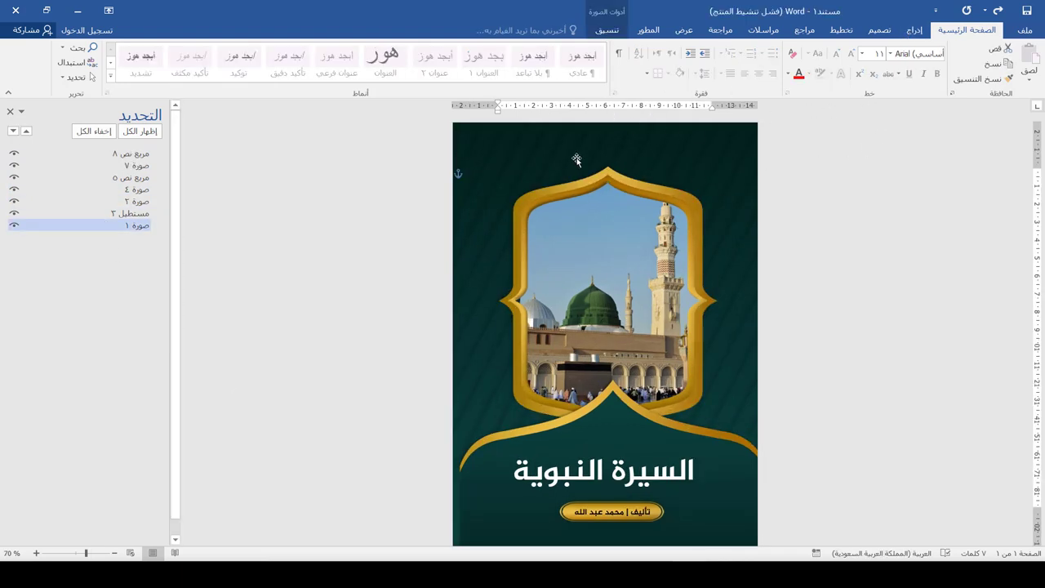
# Step: Insert the logo picture, set it In Front of Text, shrink it and centre it at the top
pyautogui.click(915, 30)
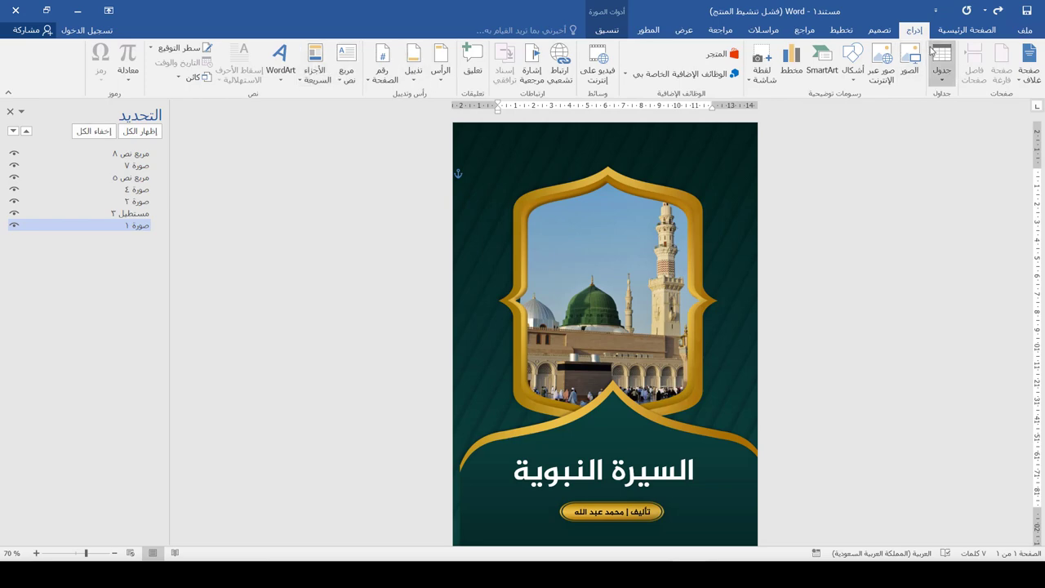
pyautogui.click(911, 67)
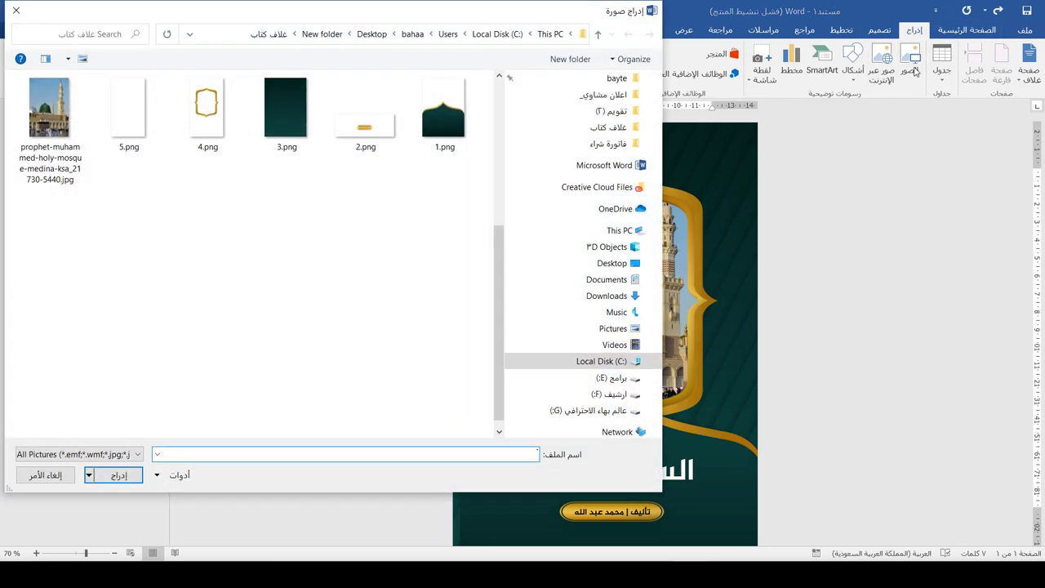
pyautogui.rightClick(695, 168)
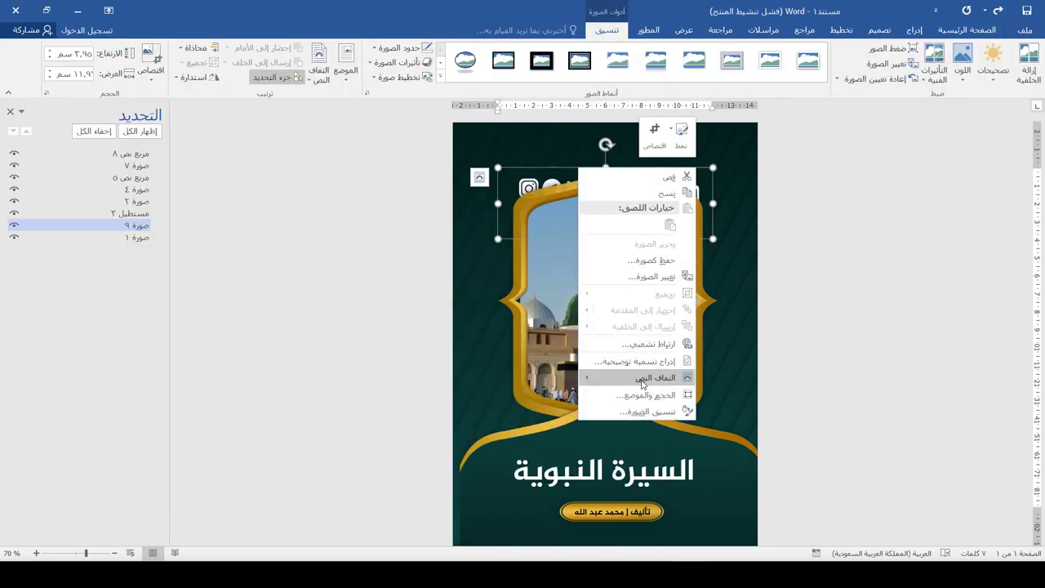
pyautogui.moveTo(642, 383)
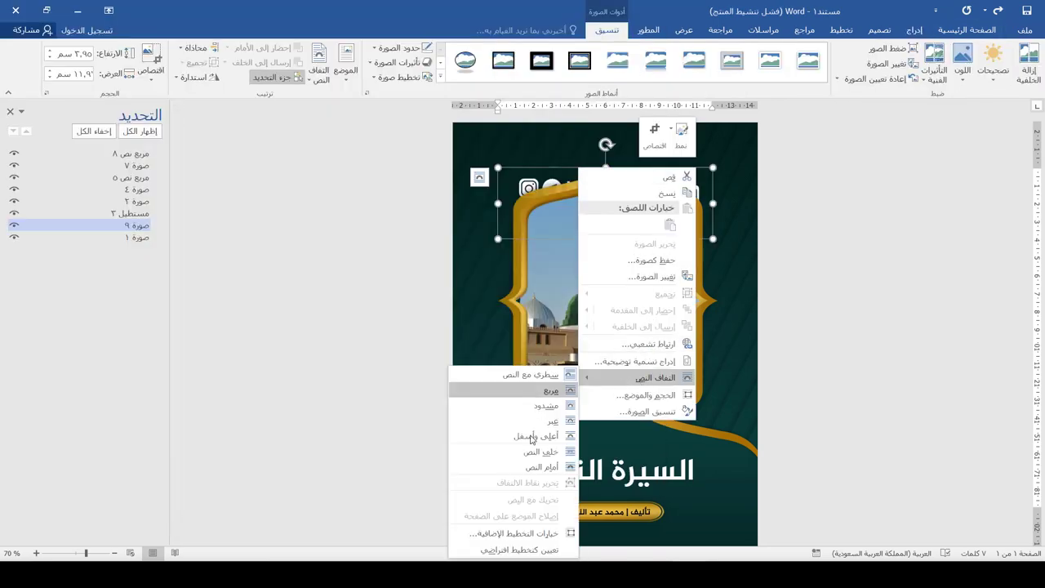
pyautogui.click(535, 463)
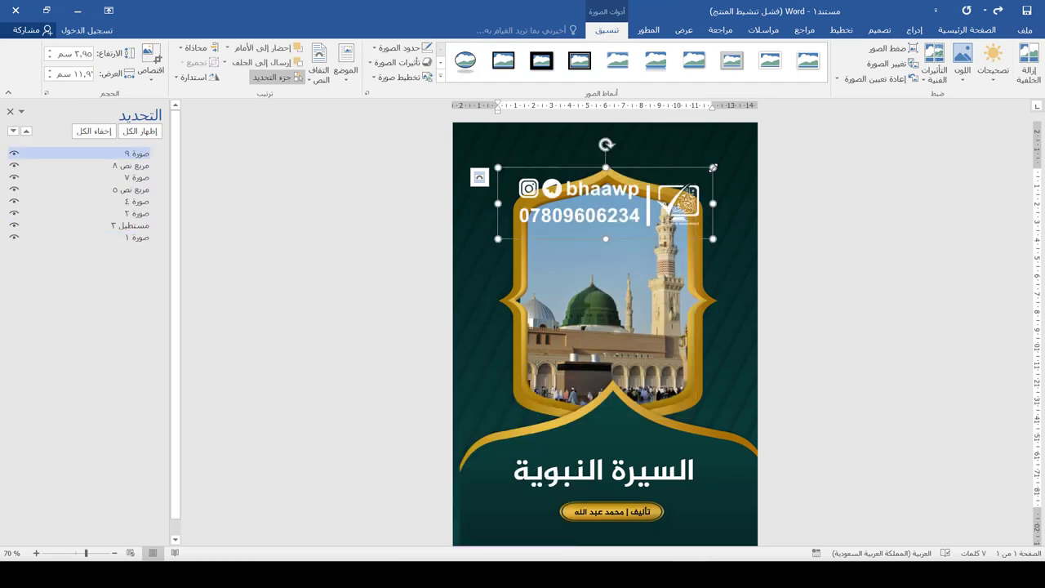
pyautogui.moveTo(713, 167); pyautogui.dragTo(620, 147)
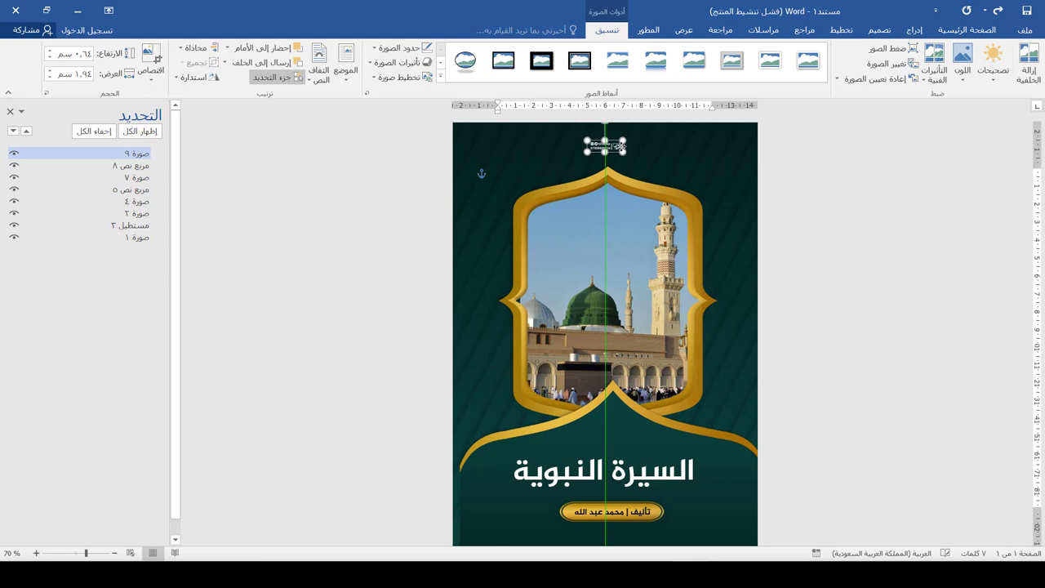
pyautogui.moveTo(550, 176); pyautogui.dragTo(550, 175)
# Step: Nudge the title text box up slightly with Ctrl+Up
pyautogui.click(399, 220)
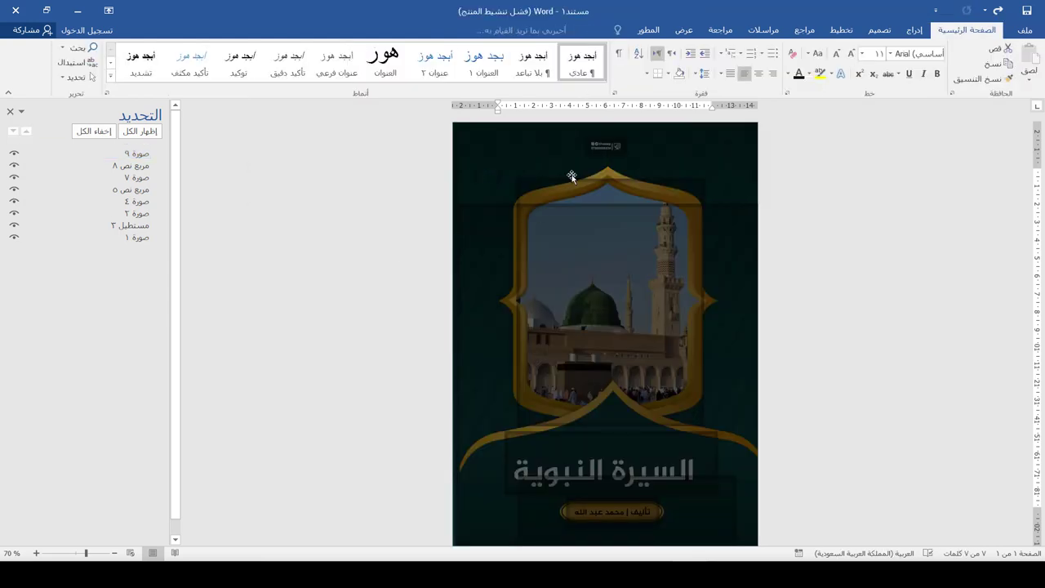
pyautogui.click(571, 174)
pyautogui.click(657, 457)
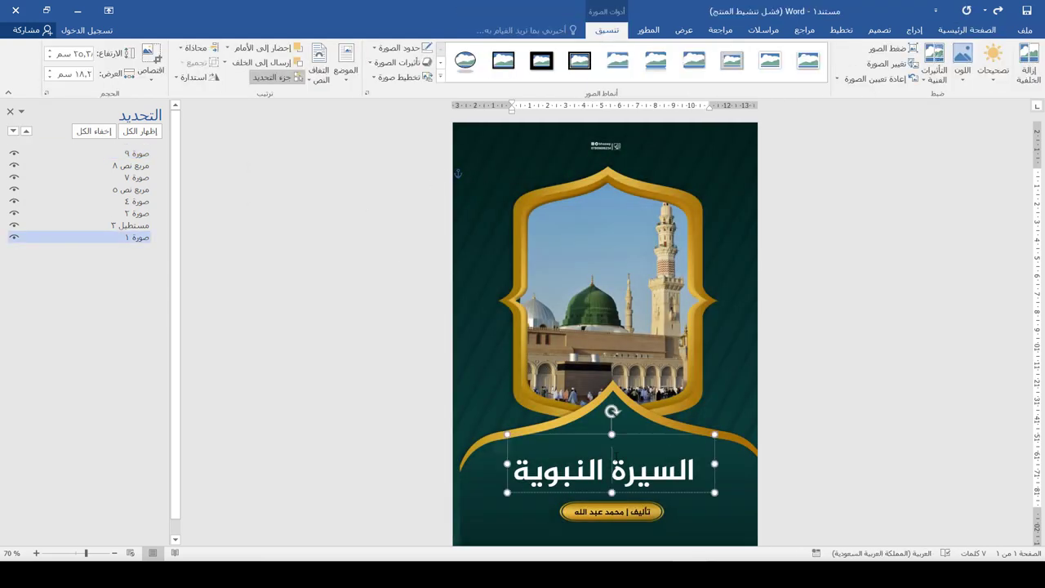
pyautogui.hotkey('ctrl', 'Up')
pyautogui.hotkey('ctrl', 'Up')
pyautogui.hotkey('ctrl', 'Up')
pyautogui.hotkey('ctrl', 'Up')
pyautogui.hotkey('ctrl', 'Up')
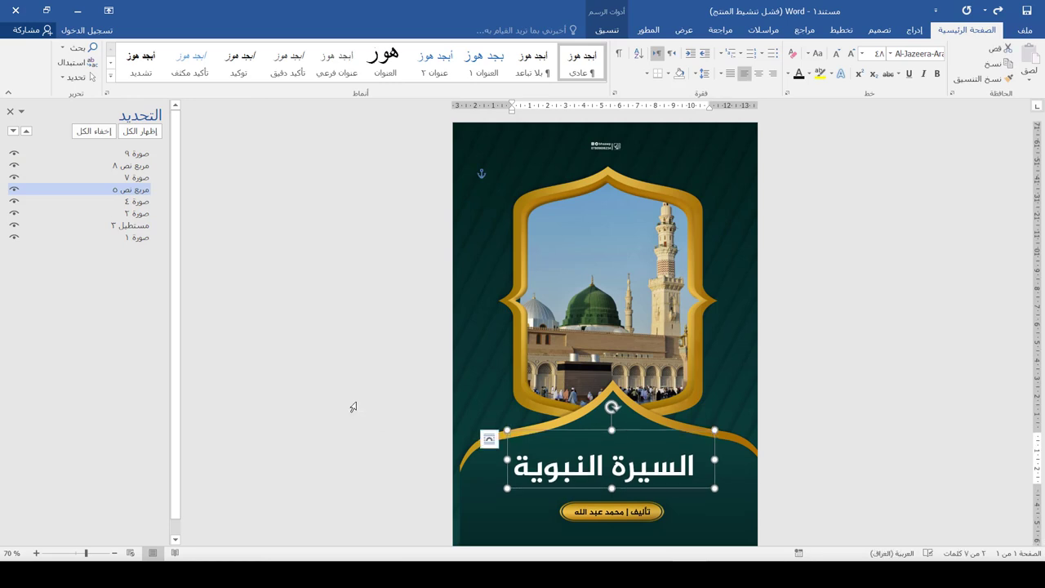
pyautogui.click(352, 403)
pyautogui.click(475, 170)
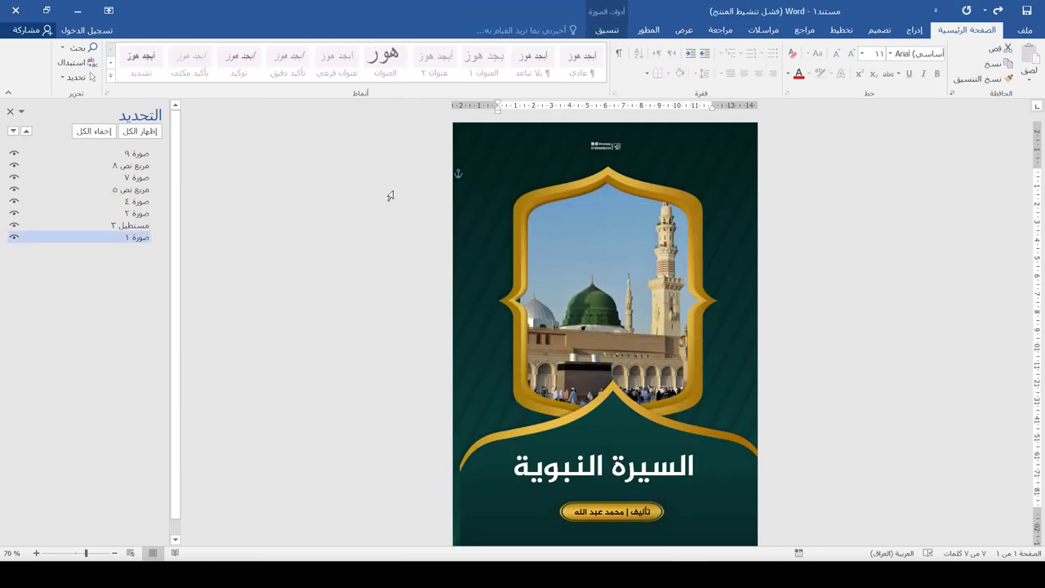